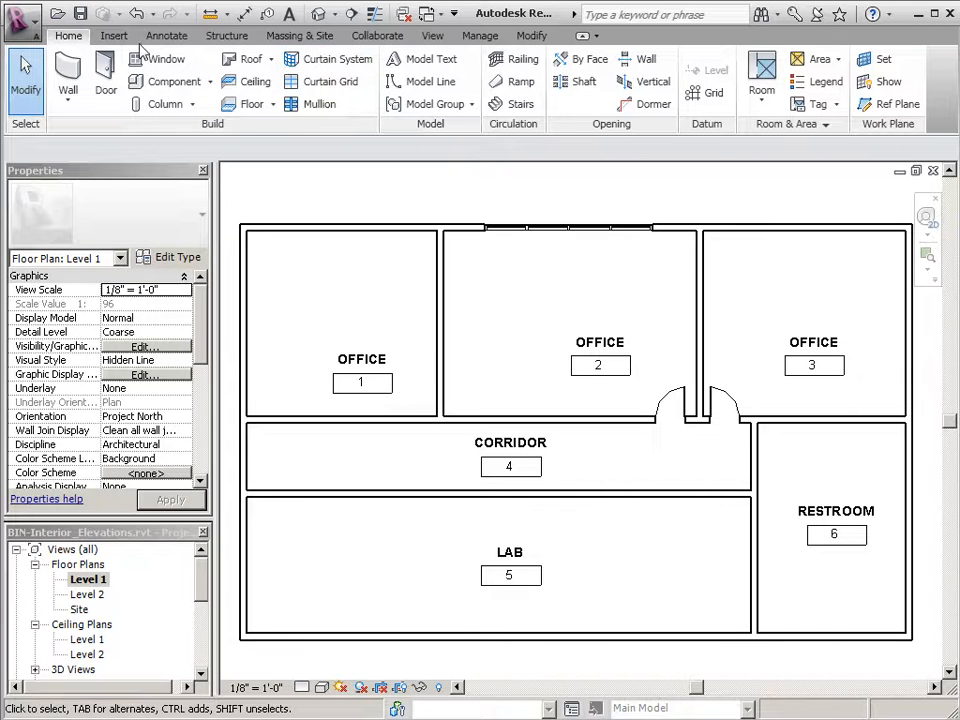
# Step: Place an interior elevation marker at 1/4" = 1'-0" scale in Office 2, pointing at the window wall
pyautogui.click(435, 38)
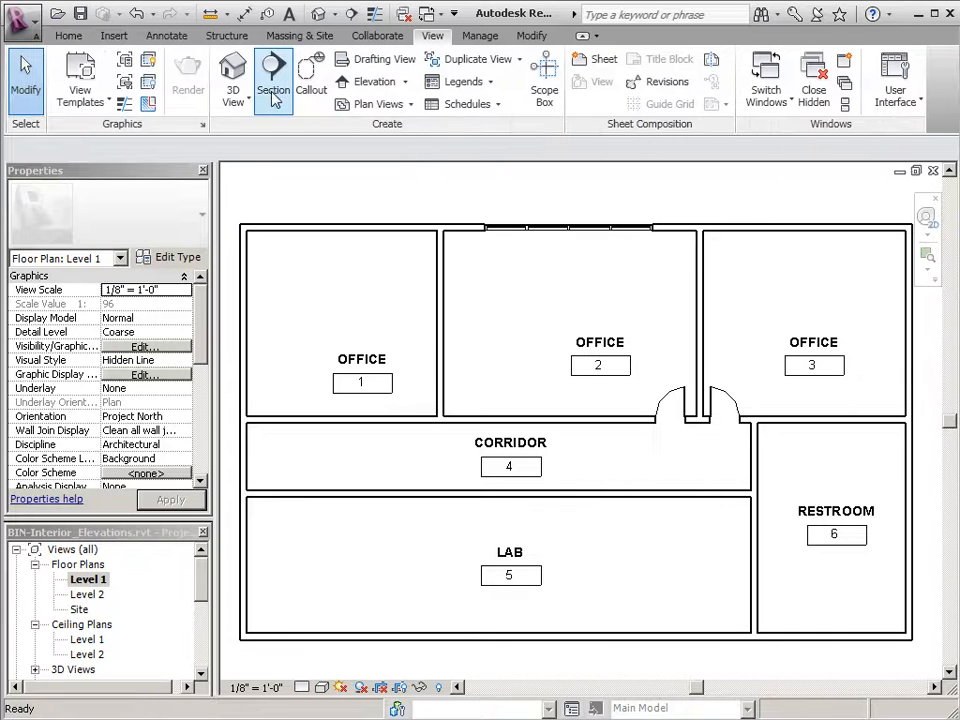
pyautogui.click(366, 84)
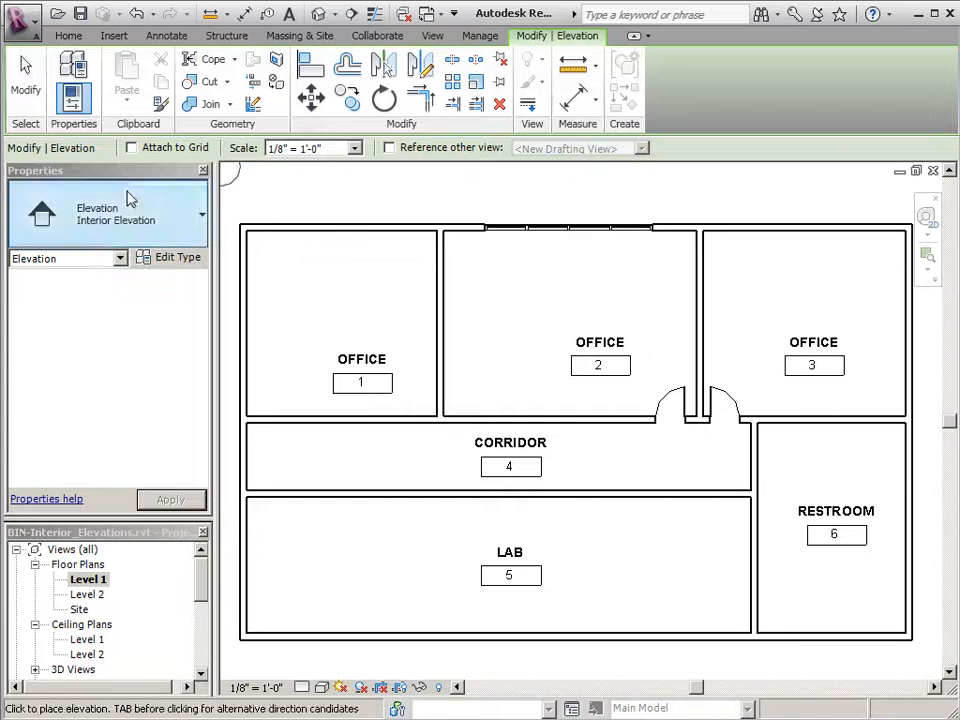
pyautogui.click(307, 150)
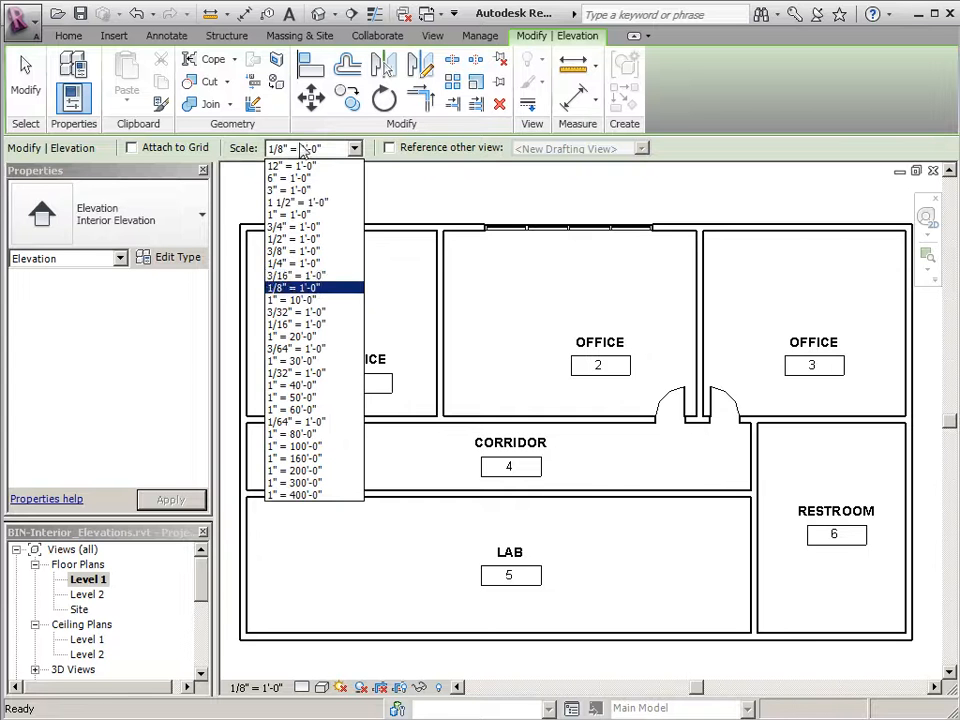
pyautogui.click(285, 264)
pyautogui.click(96, 225)
pyautogui.click(32, 322)
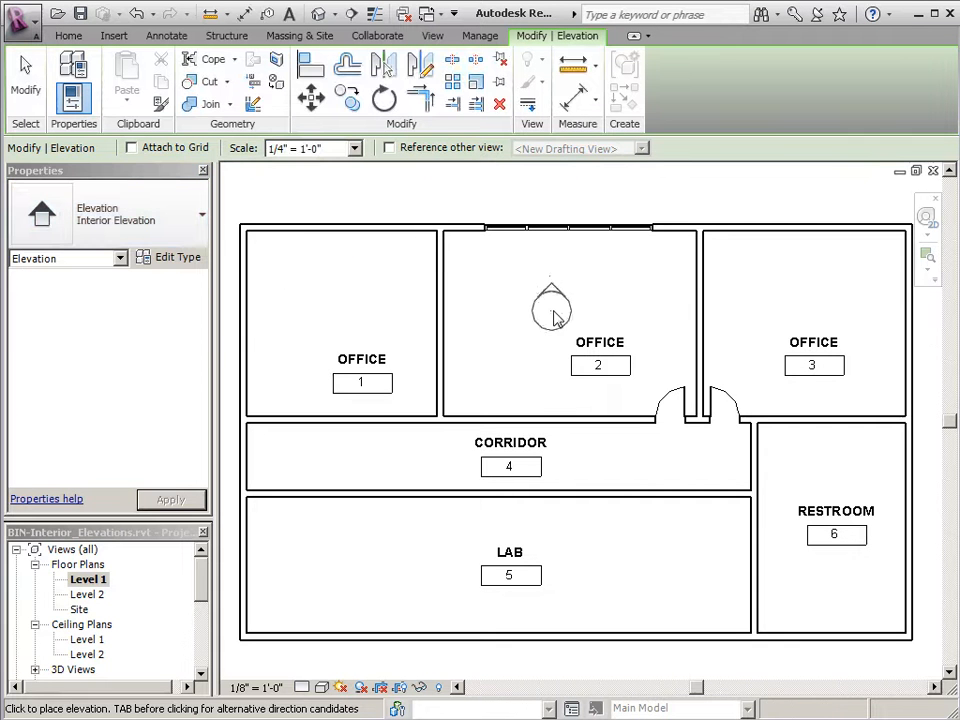
pyautogui.click(27, 78)
# Step: Check the width covered by the Office 2 marker's elevation view that faces the window wall
pyautogui.moveTo(559, 357); pyautogui.dragTo(567, 403, button='middle')
pyautogui.scroll(5, 537, 341)
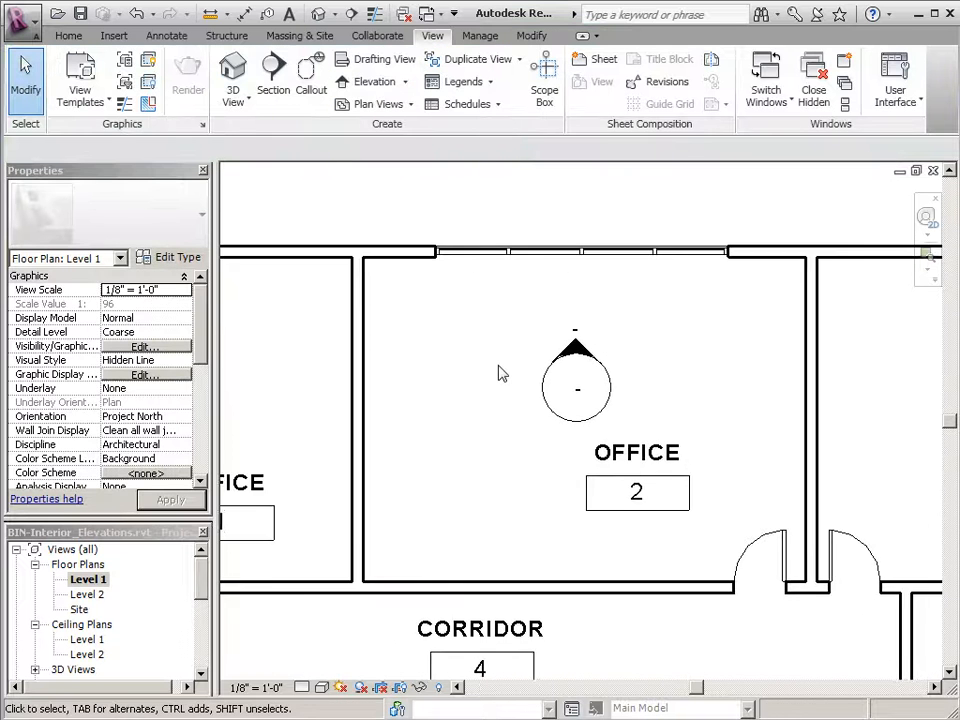
pyautogui.click(536, 410)
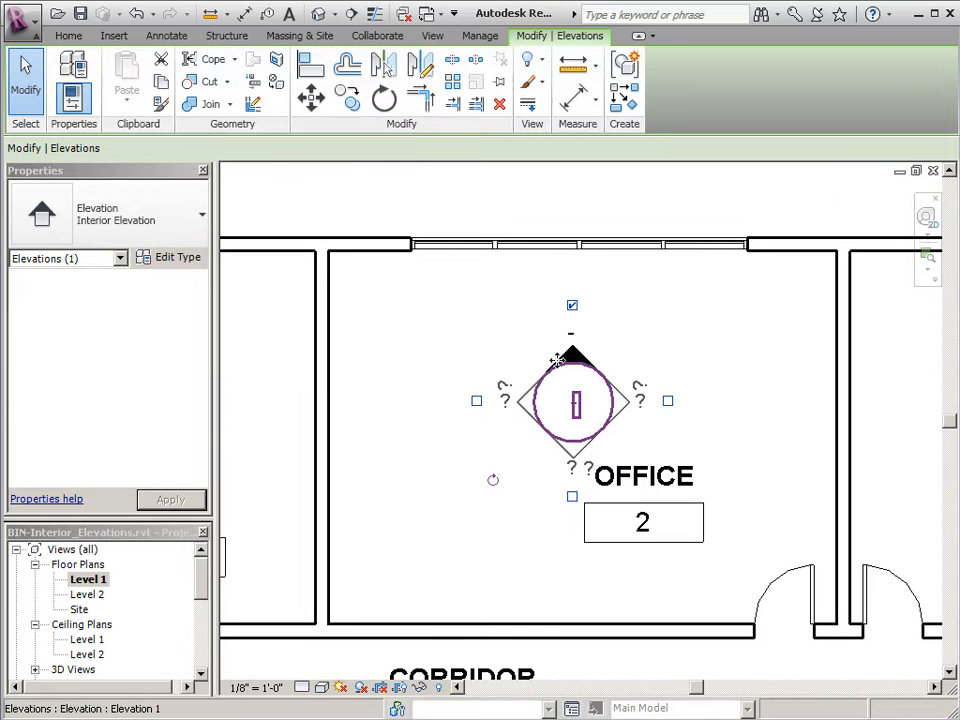
pyautogui.click(563, 363)
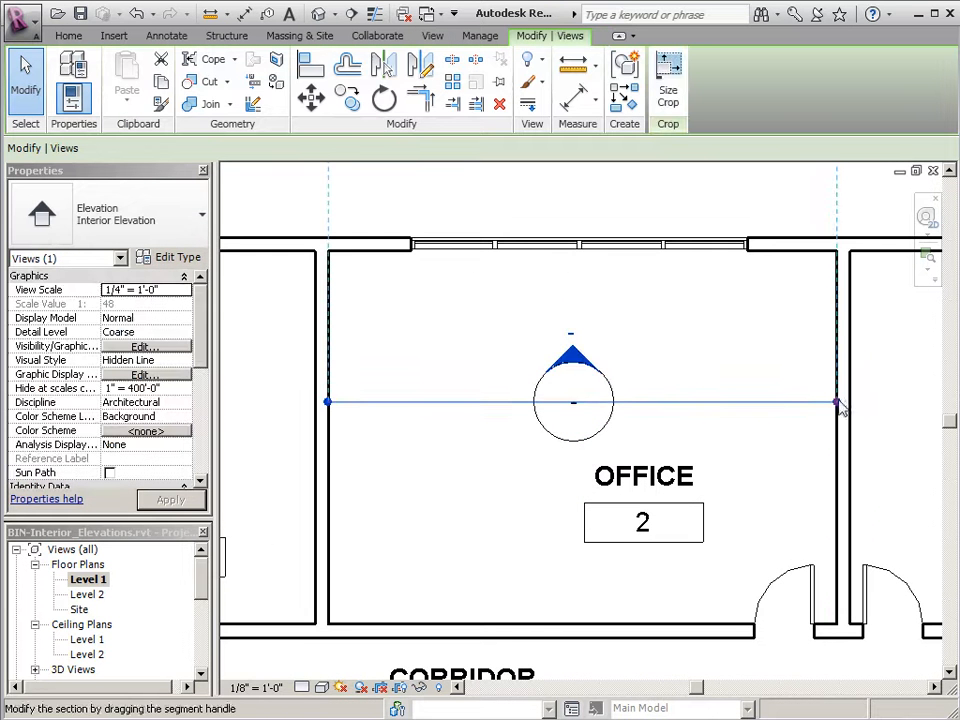
pyautogui.scroll(-1, 482, 414)
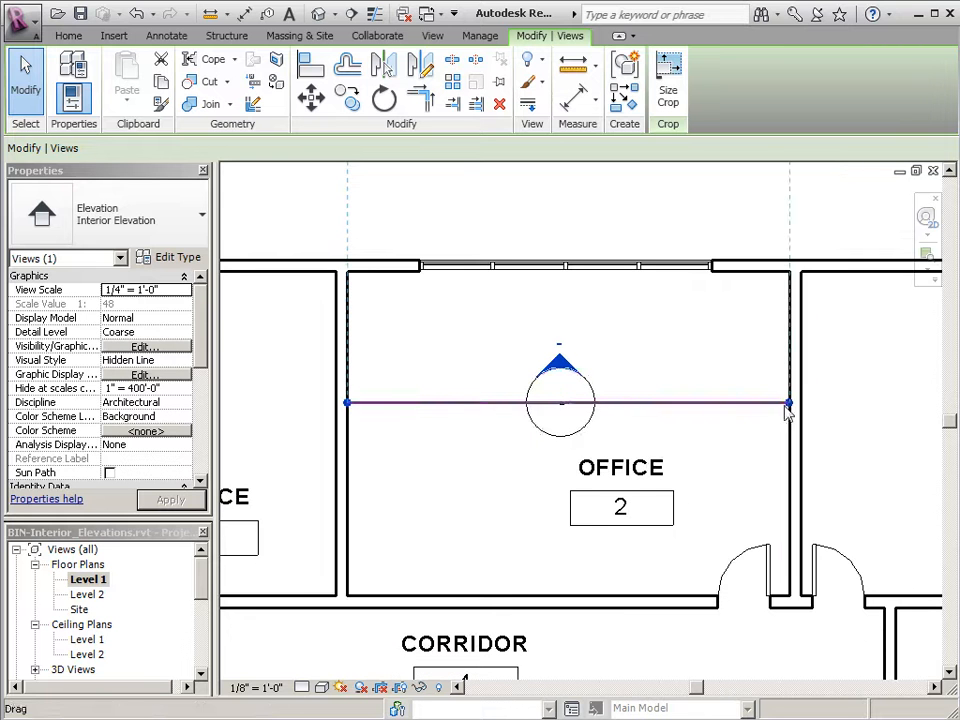
# Step: Turn on the Office 2 marker's other three elevation views so it points at all four walls
pyautogui.click(543, 441)
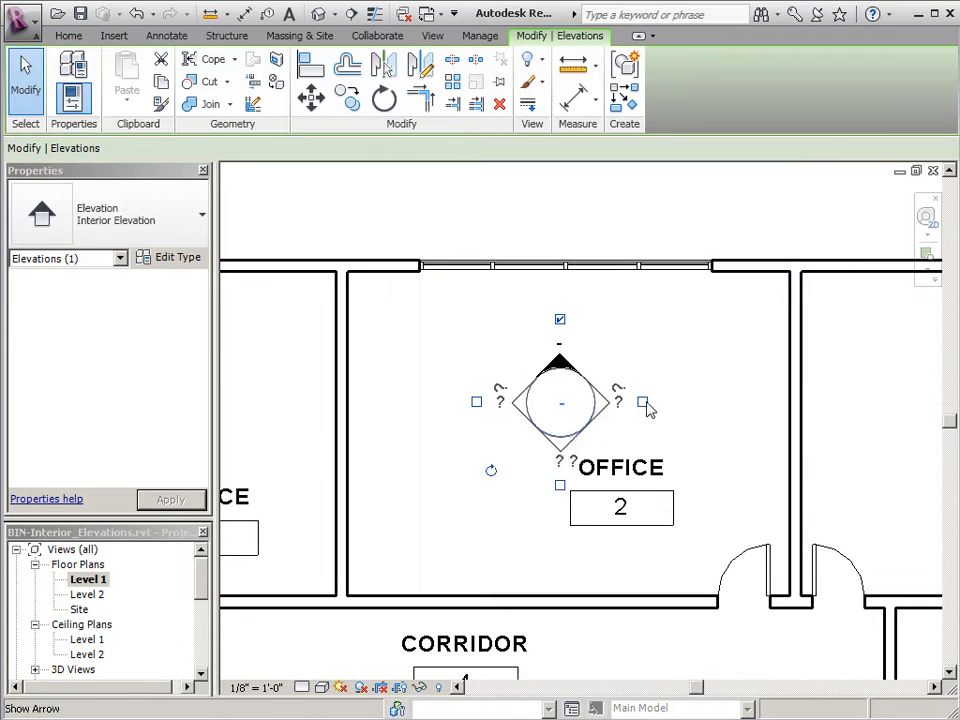
pyautogui.click(600, 406)
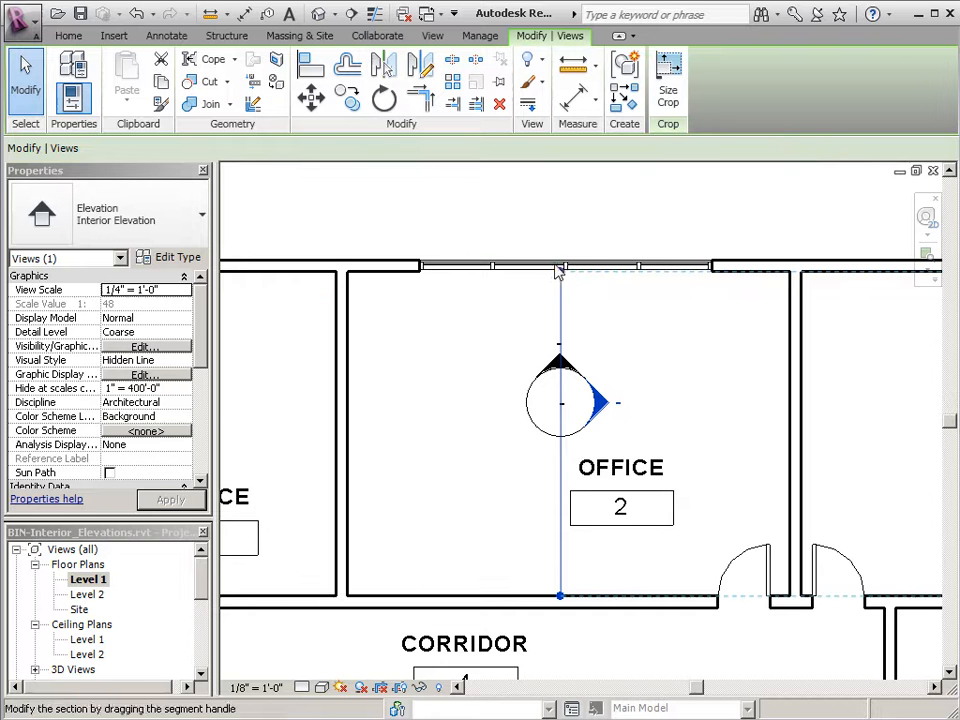
pyautogui.click(553, 449)
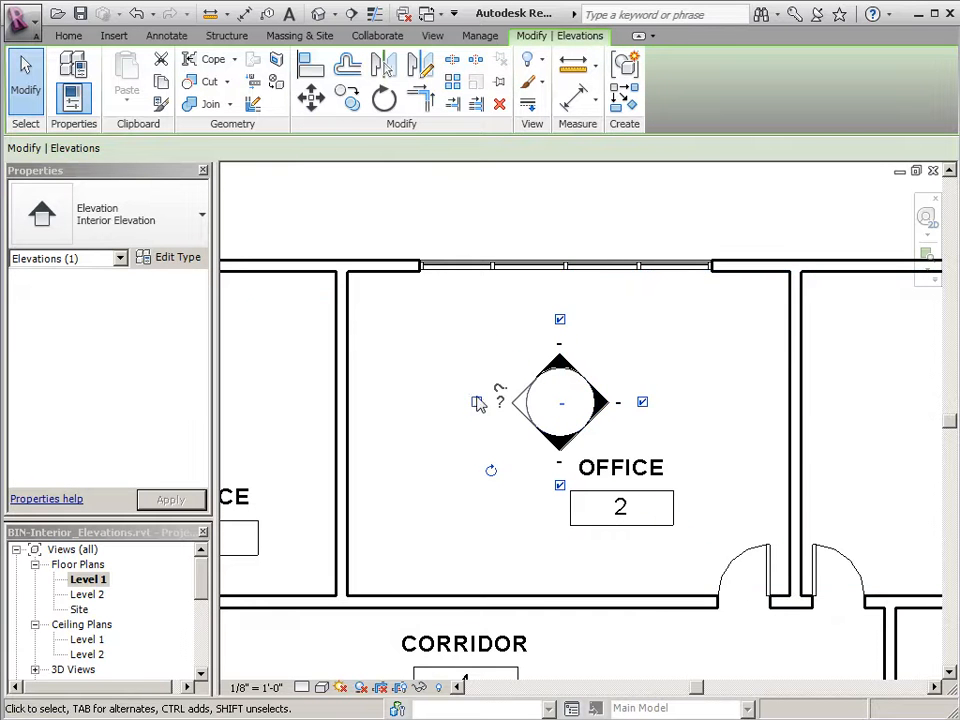
pyautogui.press('Escape')
pyautogui.scroll(-2, 428, 484)
pyautogui.moveTo(436, 474); pyautogui.dragTo(473, 462, button='middle')
pyautogui.scroll(2, 506, 420)
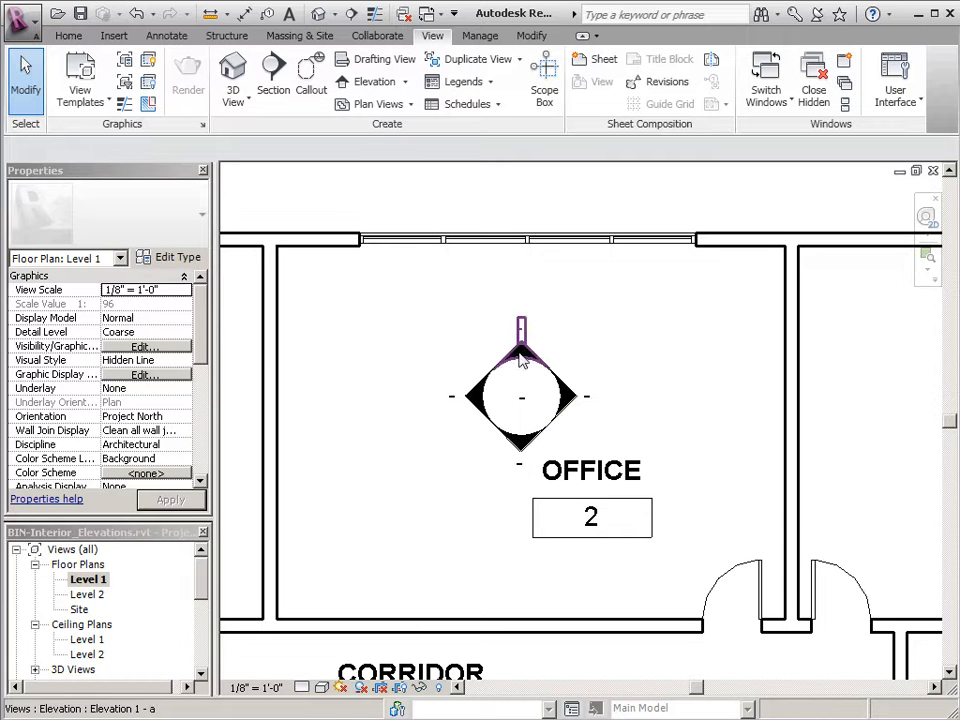
pyautogui.moveTo(460, 481); pyautogui.dragTo(491, 467, button='middle')
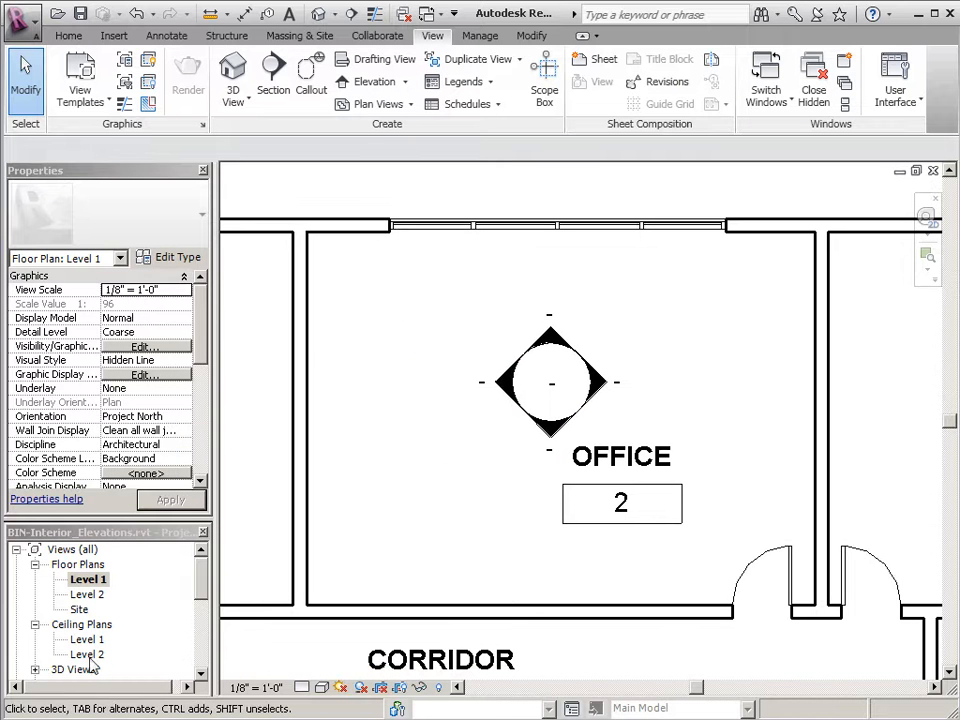
# Step: Expand the interior elevations in the project's view list and open sheet A101
pyautogui.moveTo(205, 590); pyautogui.dragTo(195, 627)
pyautogui.click(34, 595)
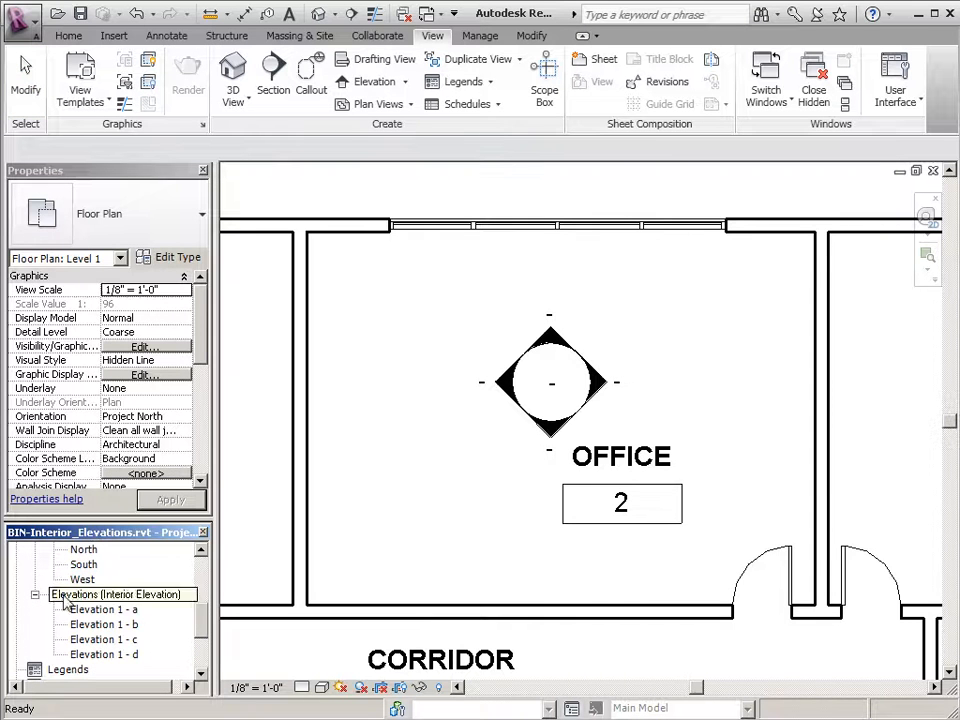
pyautogui.moveTo(201, 622)
pyautogui.mouseDown()
pyautogui.moveTo(205, 655)
pyautogui.moveTo(204, 627)
pyautogui.mouseUp()
pyautogui.doubleClick(88, 639)
# Step: Place Elevation 1 - a, Elevation 1 - b and Elevation 1 - c side by side along the upper part of the sheet
pyautogui.click(106, 597)
pyautogui.moveTo(105, 598); pyautogui.dragTo(476, 469)
pyautogui.scroll(-5, 598, 426)
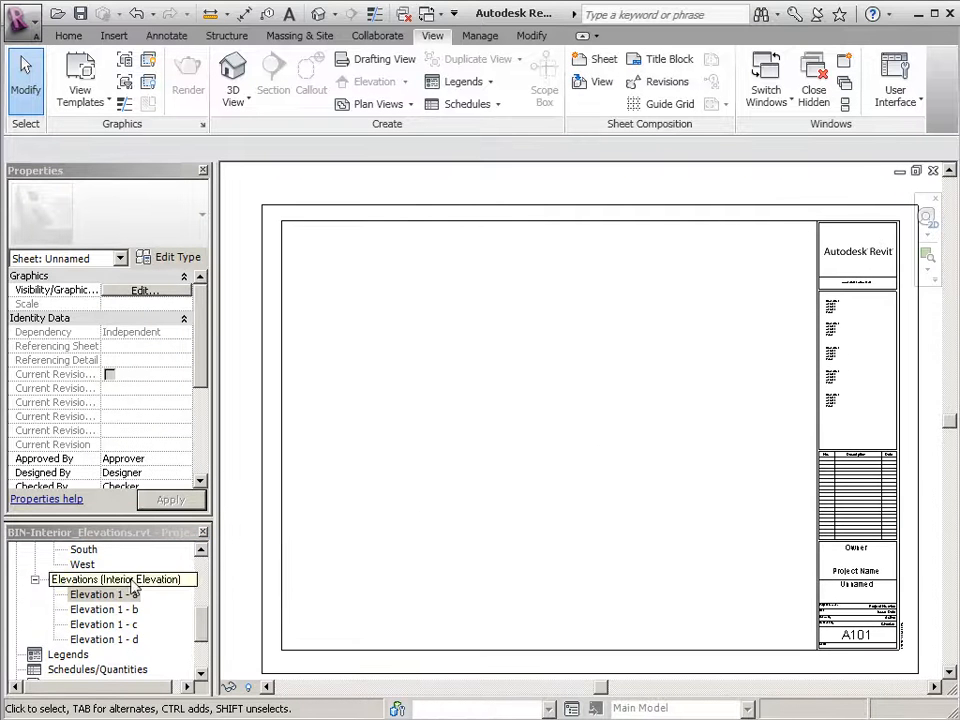
pyautogui.moveTo(87, 605); pyautogui.dragTo(339, 306)
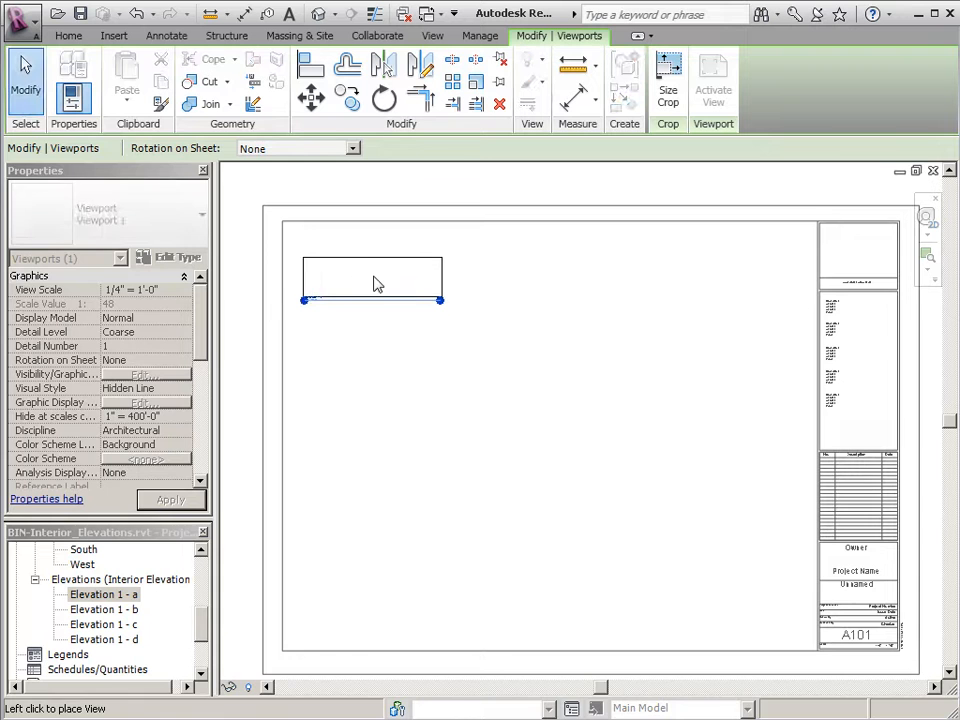
pyautogui.click(369, 278)
pyautogui.click(105, 611)
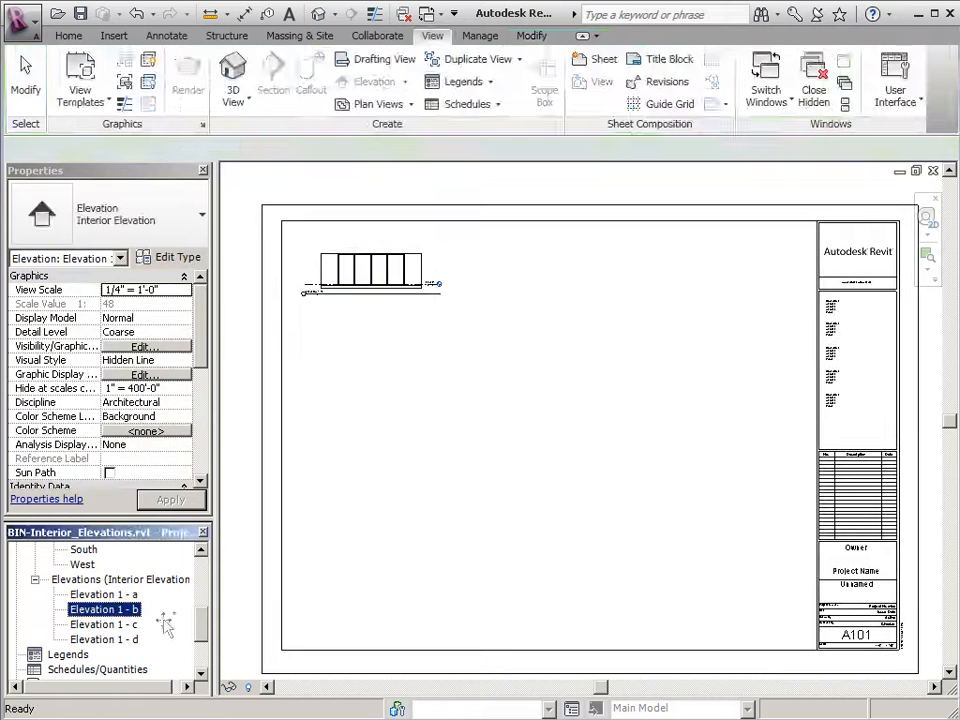
pyautogui.click(508, 279)
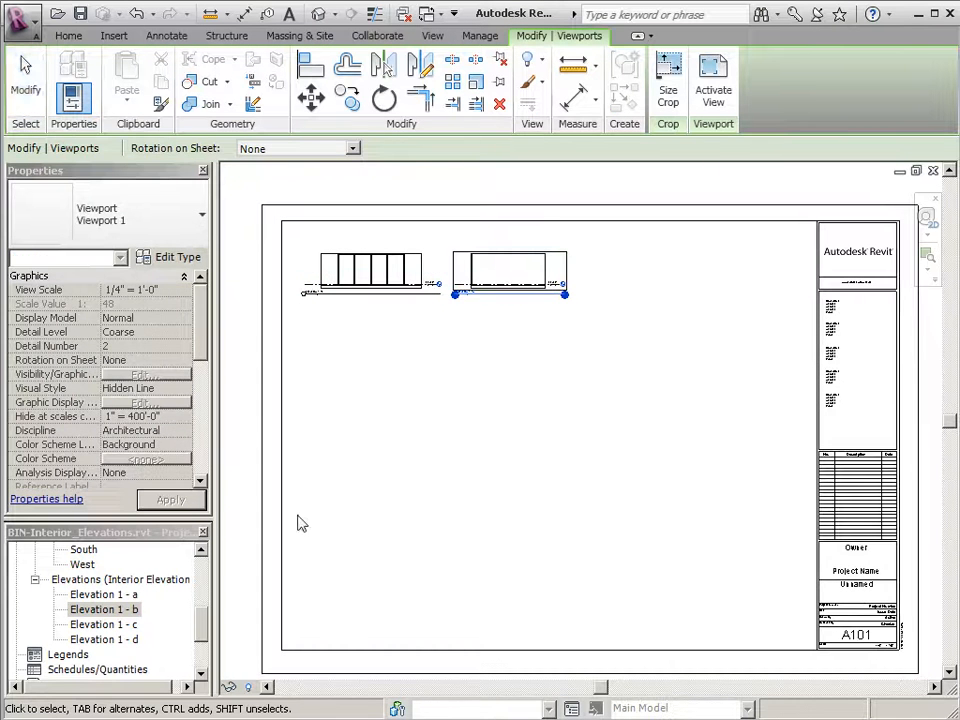
pyautogui.moveTo(104, 624); pyautogui.dragTo(632, 274)
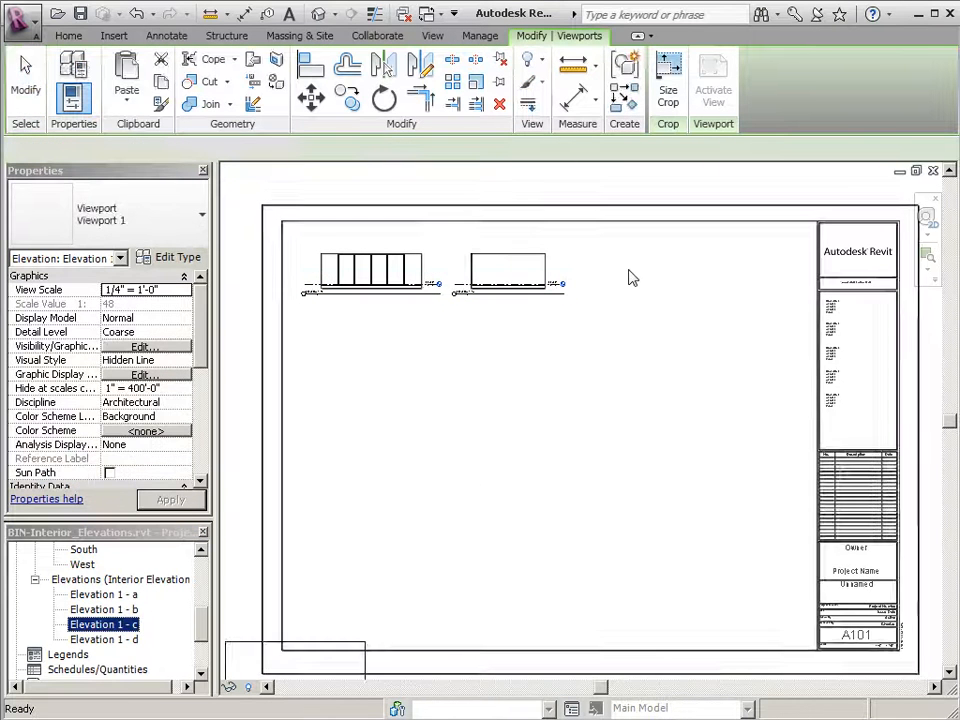
pyautogui.click(643, 279)
# Step: Activate the Elevation 1 - a view on the sheet for editing
pyautogui.moveTo(420, 360); pyautogui.dragTo(507, 536, button='middle')
pyautogui.click(453, 429)
pyautogui.scroll(4, 518, 413)
pyautogui.scroll(5, 355, 385)
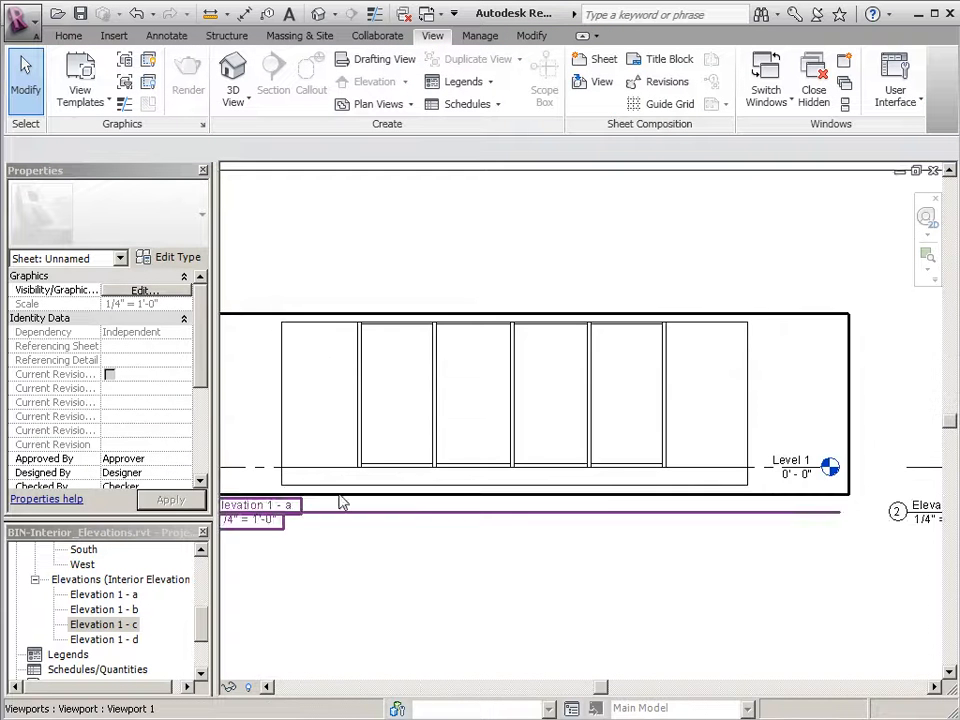
pyautogui.moveTo(405, 561); pyautogui.dragTo(461, 548, button='middle')
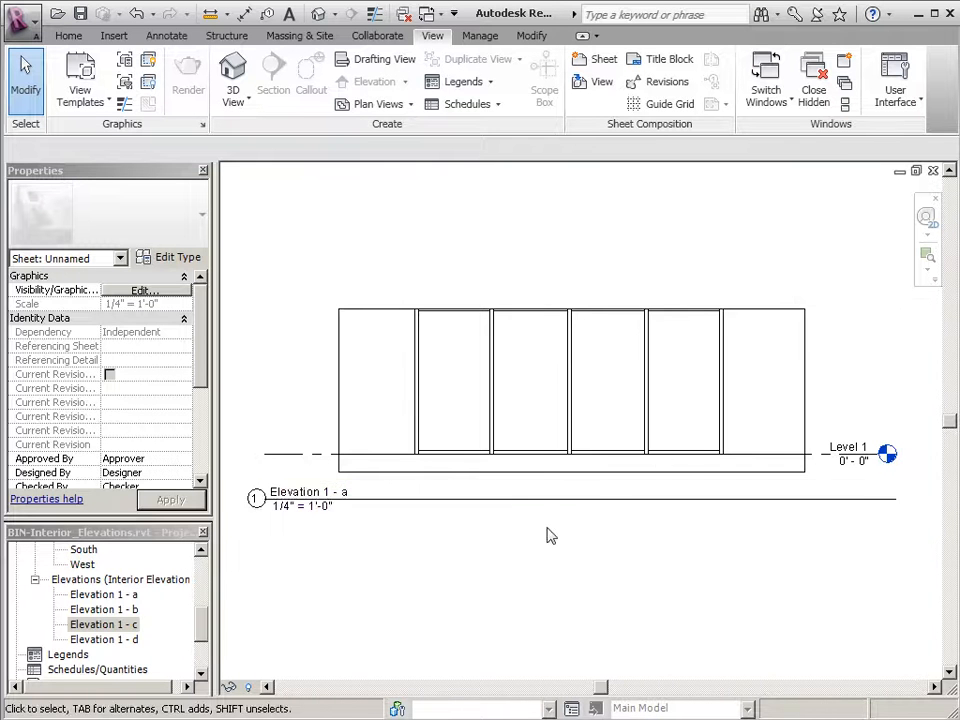
pyautogui.scroll(5, 358, 495)
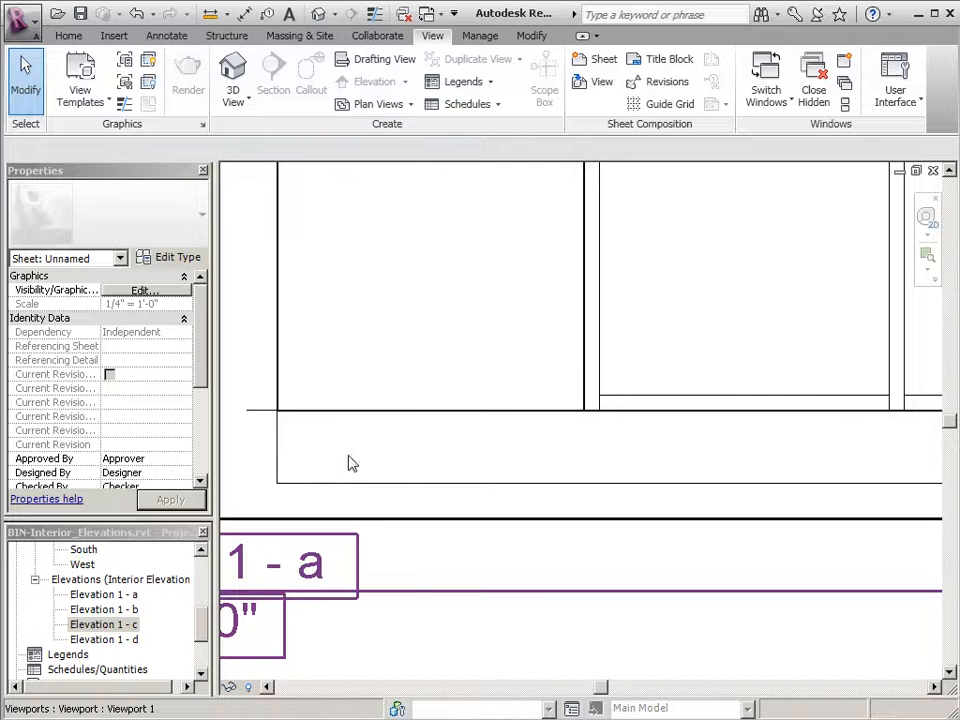
pyautogui.moveTo(351, 456); pyautogui.dragTo(527, 459, button='middle')
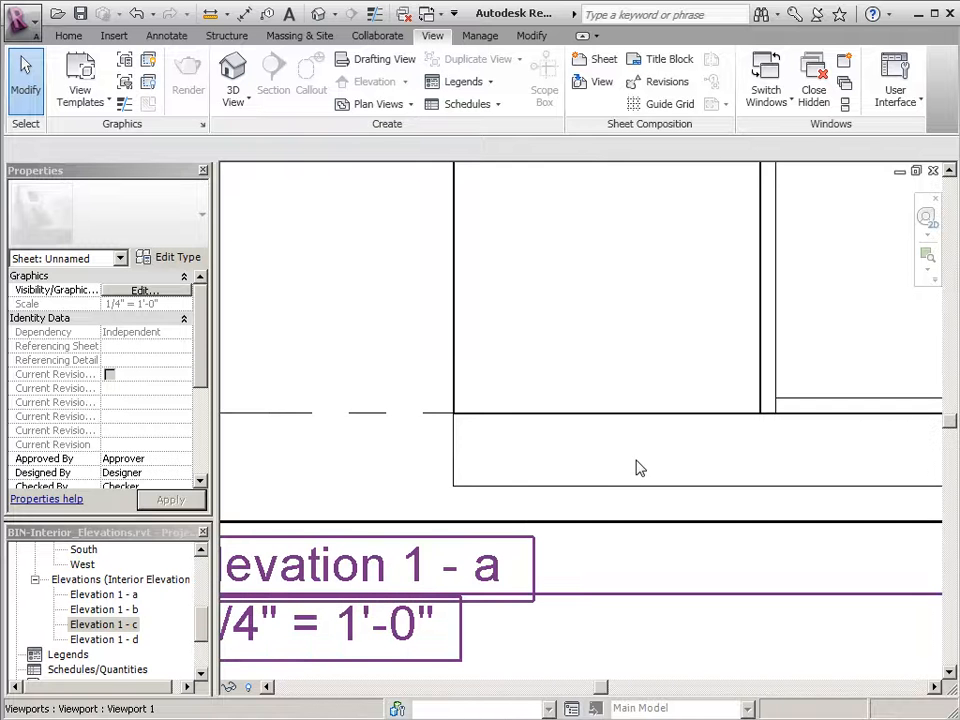
pyautogui.scroll(-2, 667, 481)
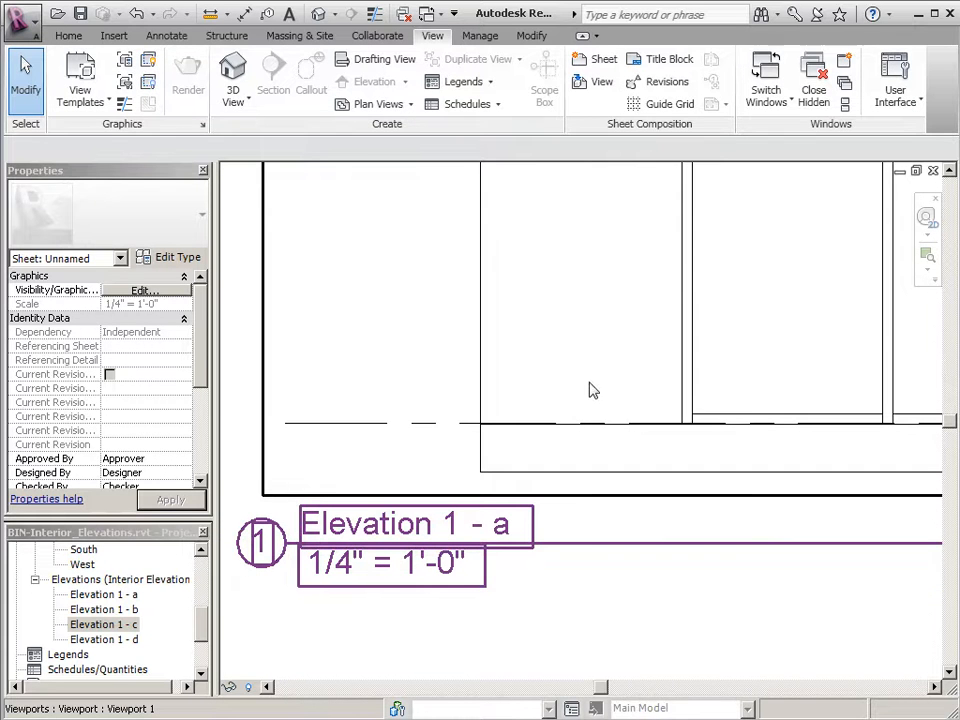
pyautogui.rightClick(590, 390)
pyautogui.click(630, 452)
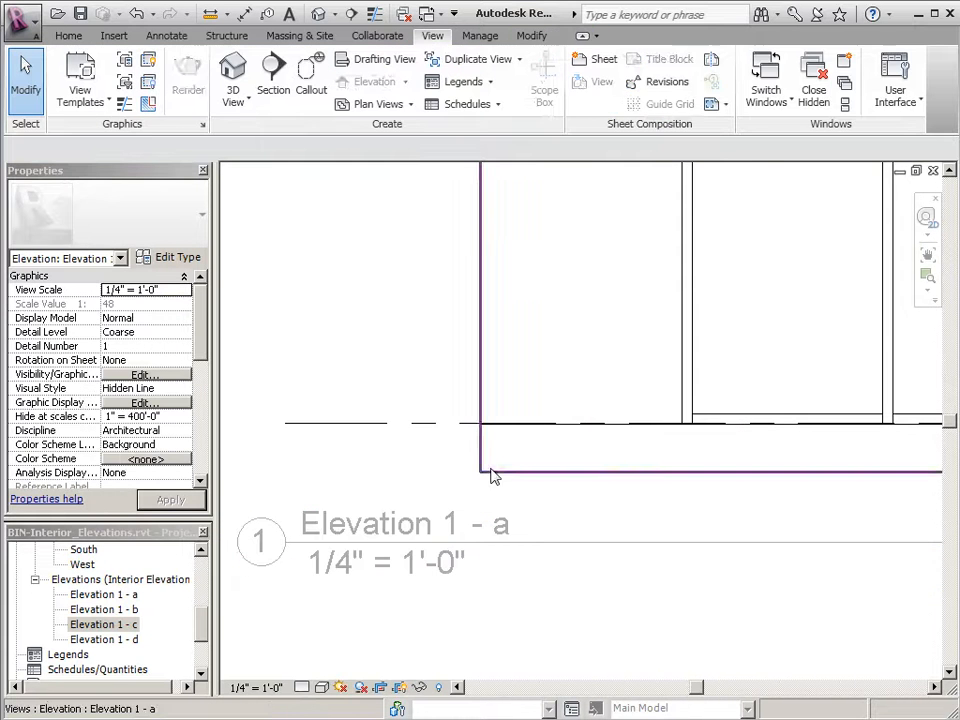
# Step: Raise the lower edge of Elevation 1 - a's crop region to the Level 1 line
pyautogui.click(491, 474)
pyautogui.moveTo(480, 461); pyautogui.dragTo(347, 461, button='middle')
pyautogui.moveTo(591, 489); pyautogui.dragTo(460, 499, button='middle')
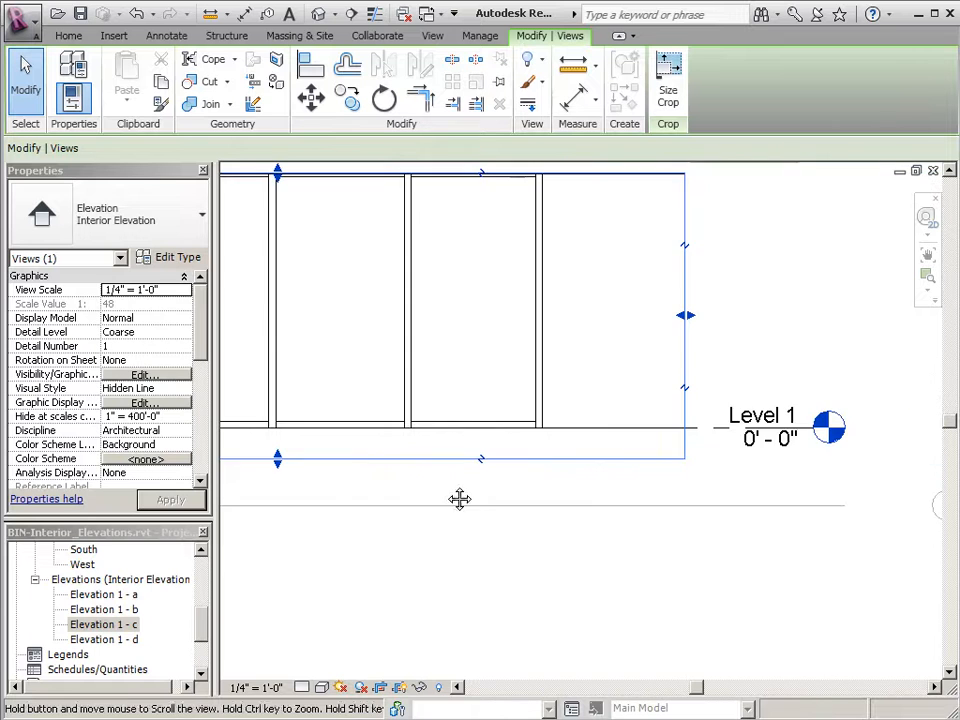
pyautogui.moveTo(356, 504); pyautogui.dragTo(519, 506, button='middle')
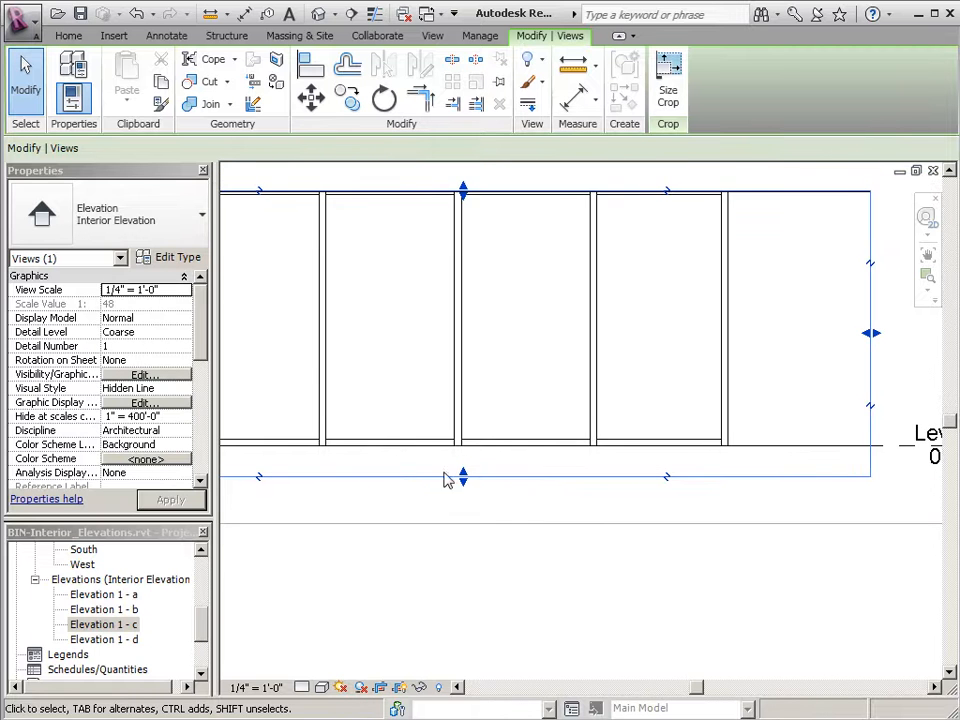
pyautogui.scroll(3, 460, 482)
pyautogui.click(486, 484)
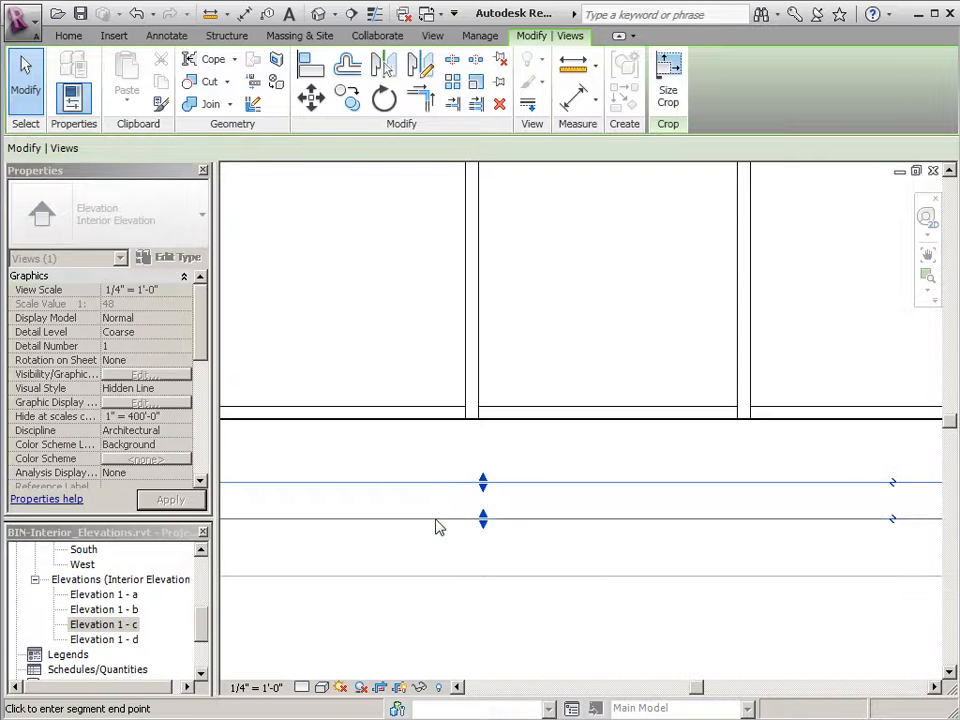
pyautogui.click(418, 425)
pyautogui.scroll(-4, 422, 480)
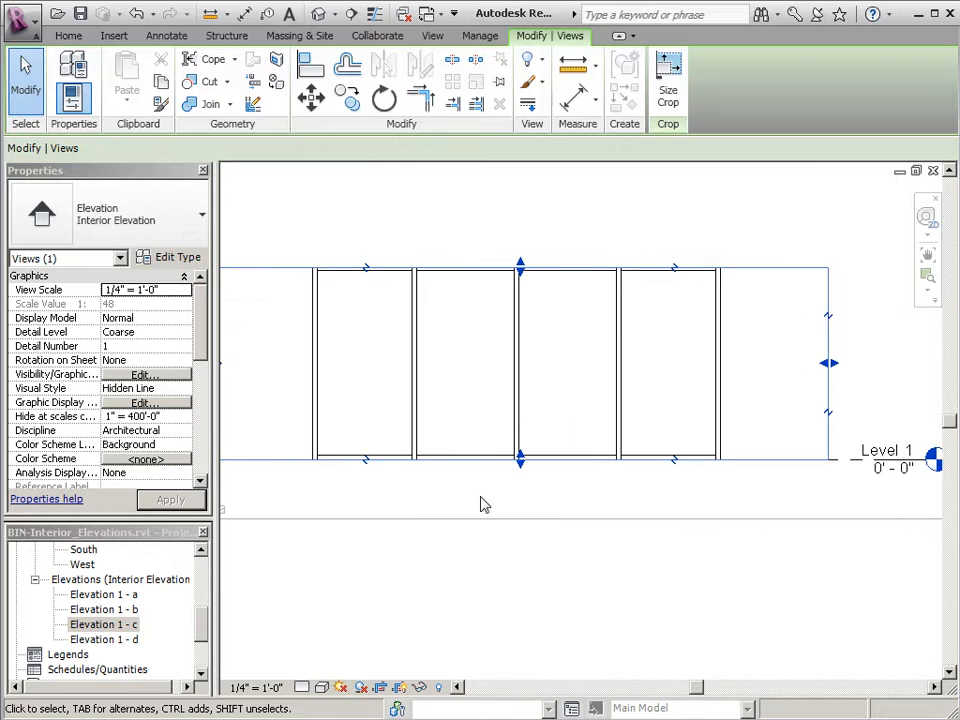
pyautogui.click(440, 556)
pyautogui.moveTo(389, 489); pyautogui.dragTo(465, 500, button='middle')
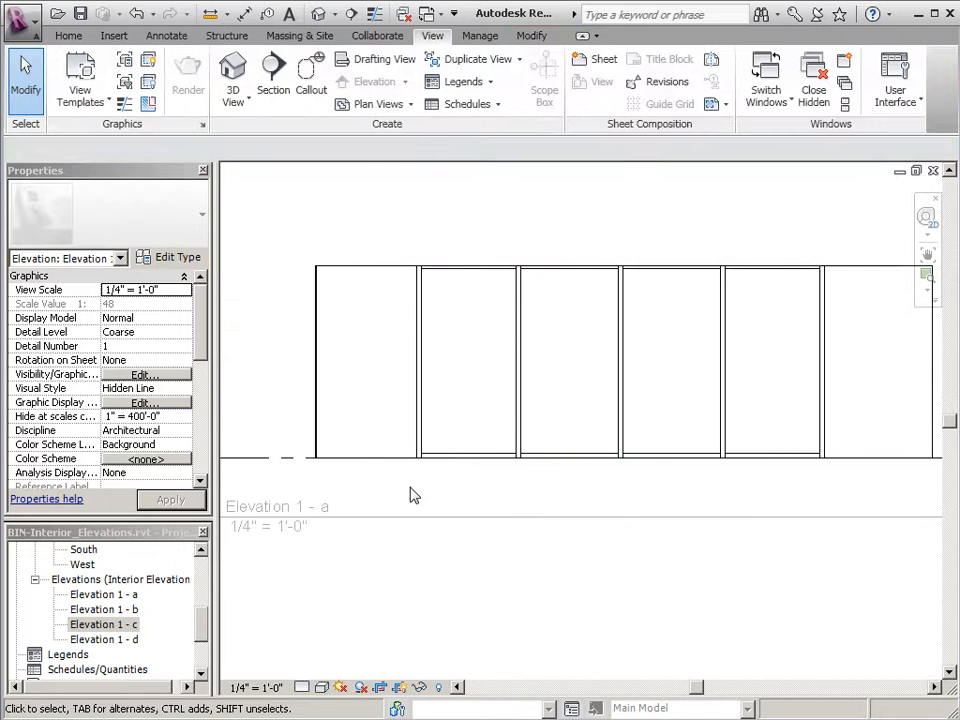
# Step: Extend the left edge of Elevation 1 - a's crop region slightly outward past the face of the side wall
pyautogui.click(306, 433)
pyautogui.moveTo(435, 362); pyautogui.dragTo(506, 392, button='middle')
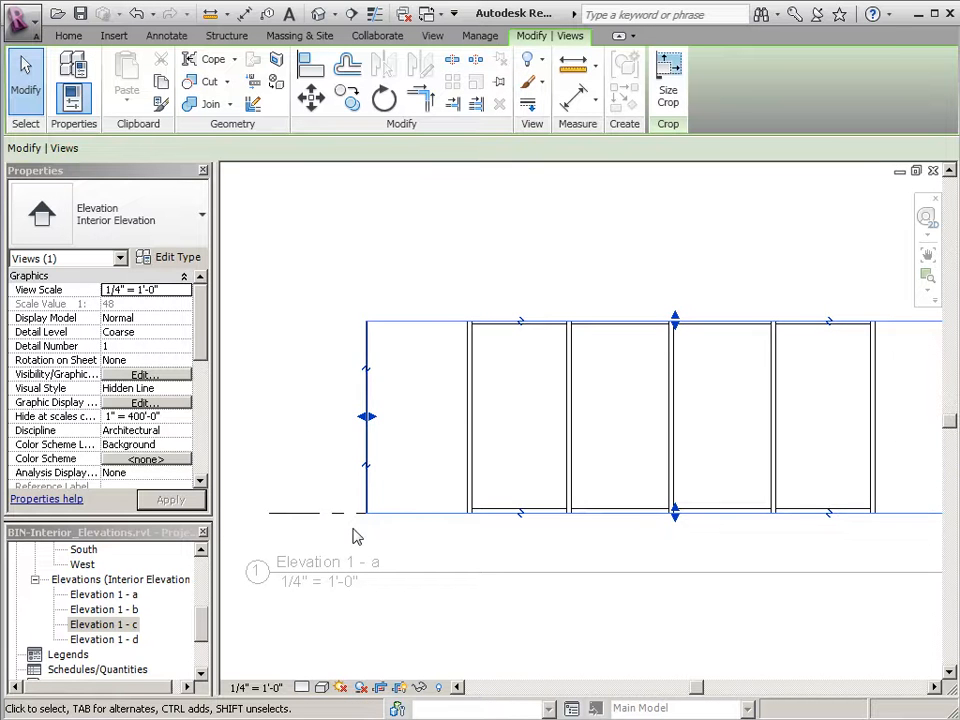
pyautogui.scroll(3, 375, 533)
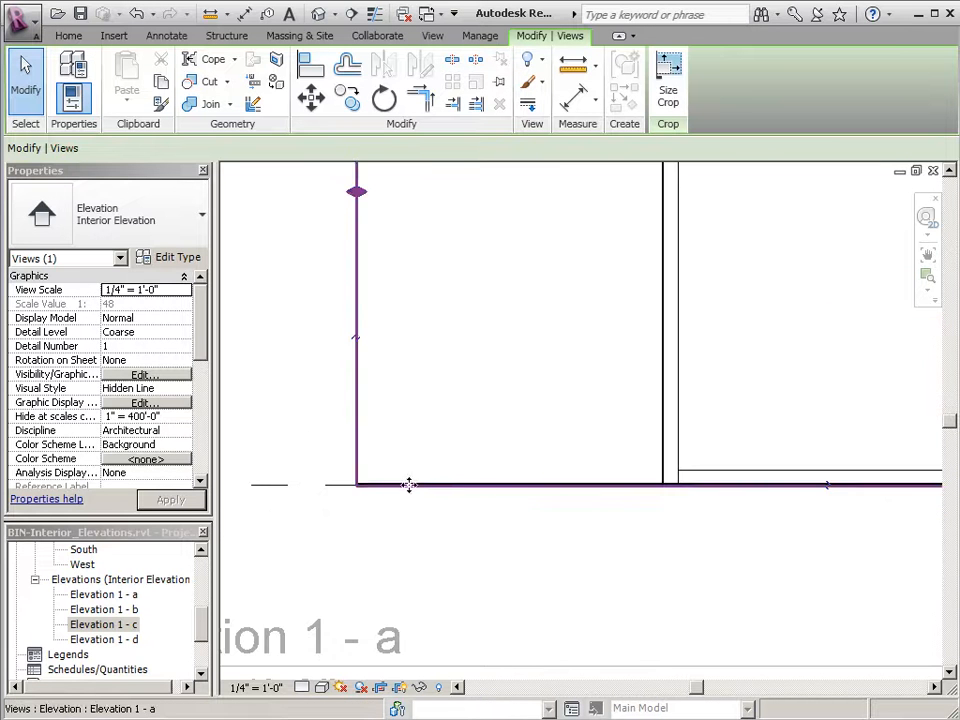
pyautogui.scroll(-4, 401, 437)
pyautogui.moveTo(463, 326); pyautogui.dragTo(559, 430, button='middle')
pyautogui.scroll(3, 456, 398)
pyautogui.scroll(3, 456, 402)
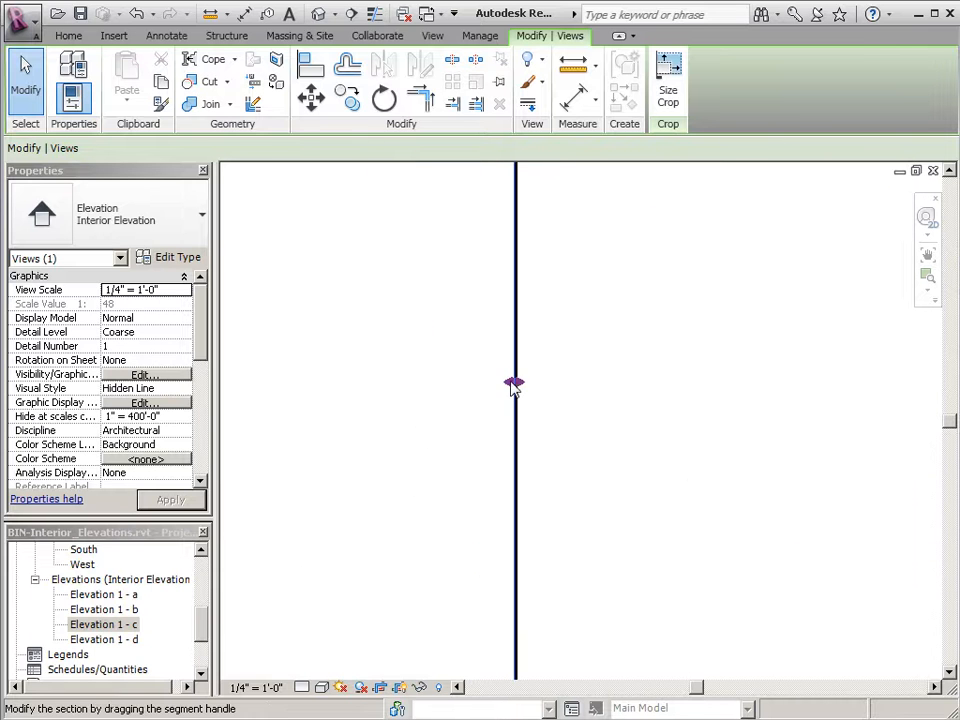
pyautogui.moveTo(513, 393)
pyautogui.mouseDown()
pyautogui.moveTo(483, 388)
pyautogui.moveTo(504, 381)
pyautogui.mouseUp()
pyautogui.click(410, 434)
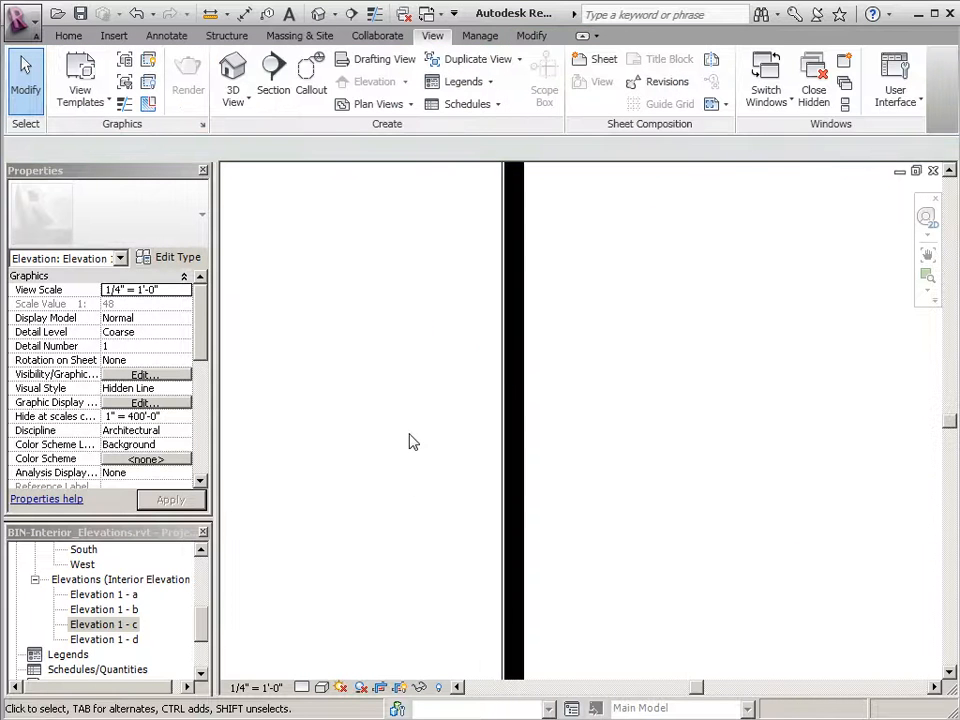
pyautogui.scroll(-5, 410, 434)
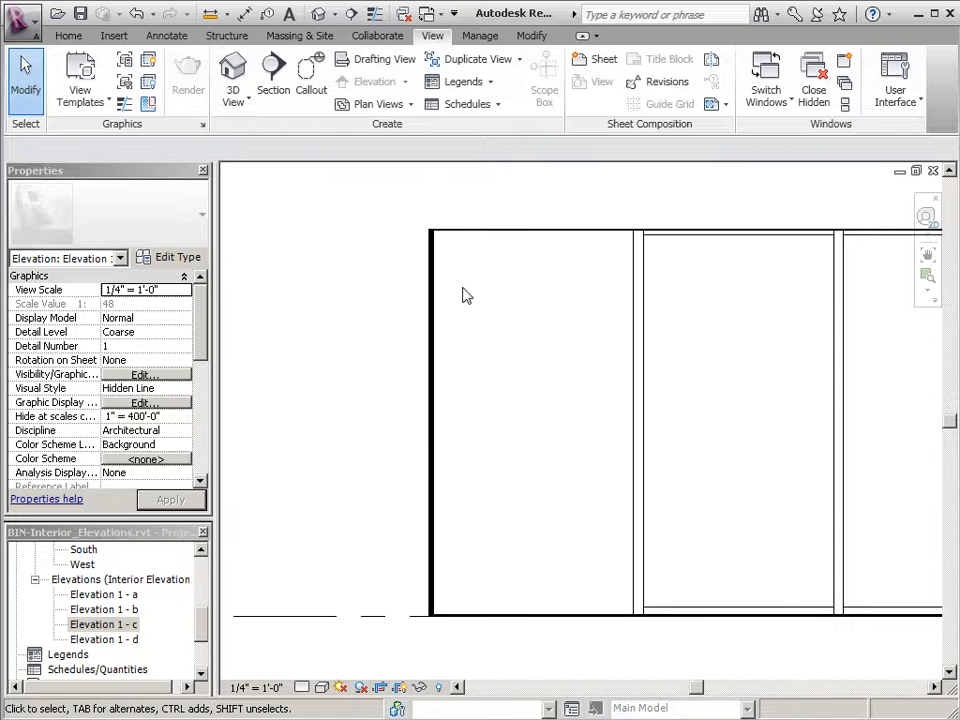
# Step: Raise the upper edge of Elevation 1 - a's crop region slightly above the ceiling line
pyautogui.moveTo(462, 251); pyautogui.dragTo(396, 452, button='middle')
pyautogui.click(676, 370)
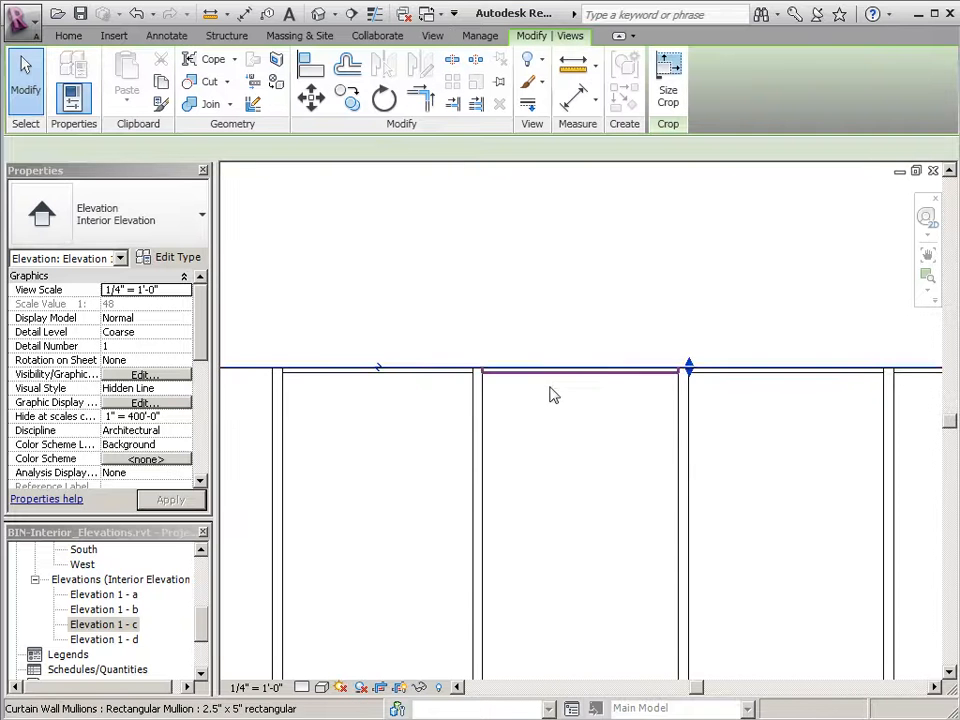
pyautogui.scroll(4, 677, 400)
pyautogui.moveTo(681, 320)
pyautogui.mouseDown()
pyautogui.moveTo(679, 345)
pyautogui.moveTo(680, 300)
pyautogui.mouseUp()
pyautogui.scroll(3, 630, 322)
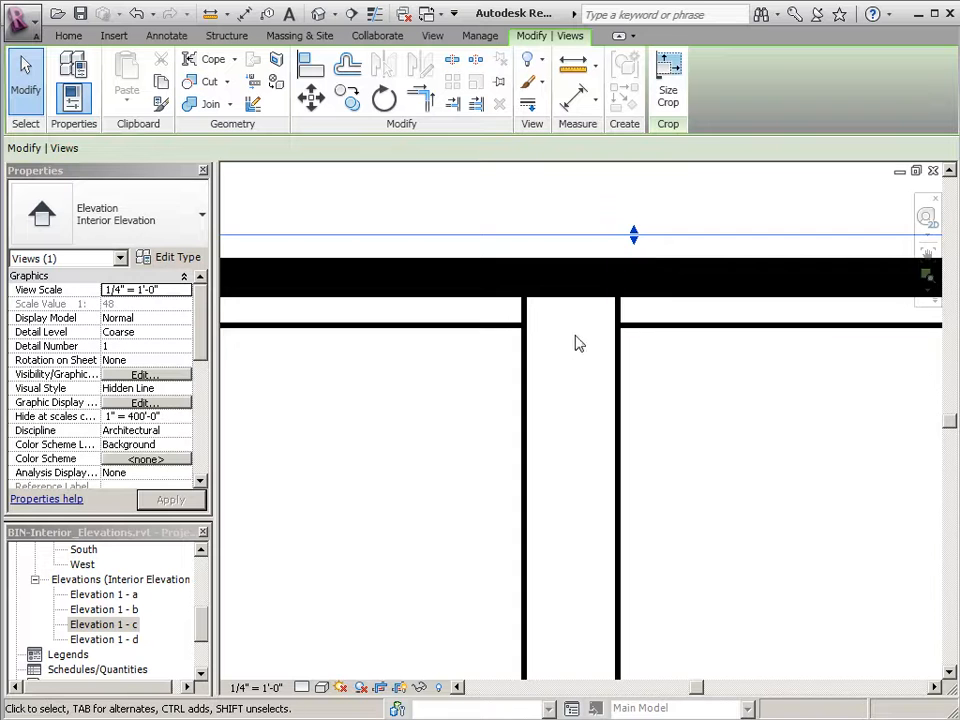
# Step: Extend the right edge of Elevation 1 - a's crop region past the side wall line and pull it back close to that line
pyautogui.scroll(-5, 602, 474)
pyautogui.scroll(-2, 612, 465)
pyautogui.moveTo(712, 518); pyautogui.dragTo(440, 360, button='middle')
pyautogui.scroll(-2, 755, 498)
pyautogui.moveTo(770, 503); pyautogui.dragTo(394, 377, button='middle')
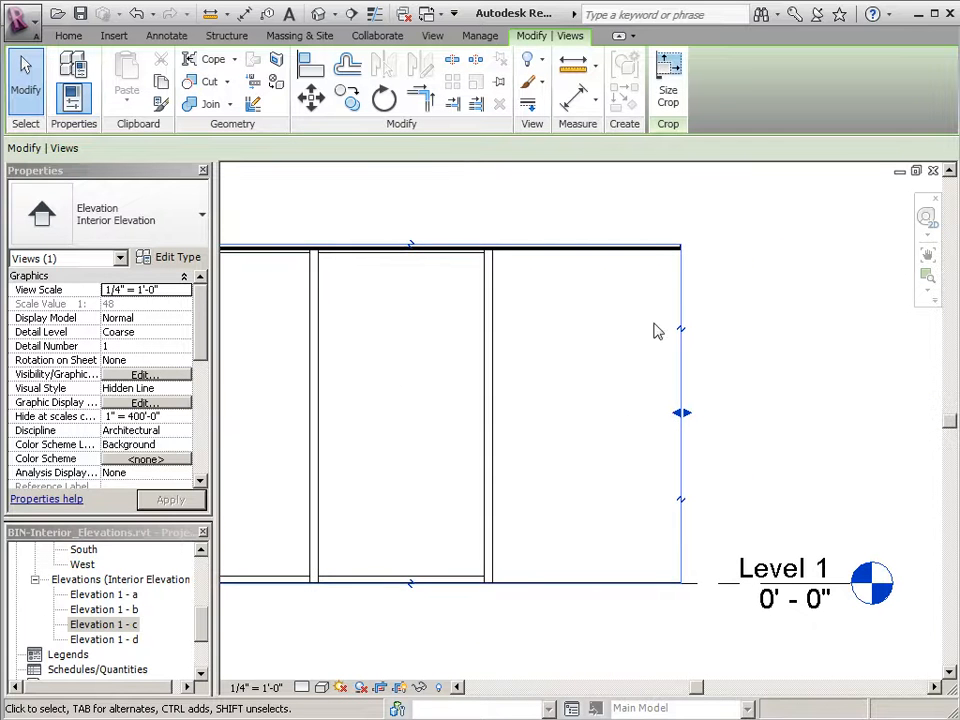
pyautogui.scroll(2, 655, 400)
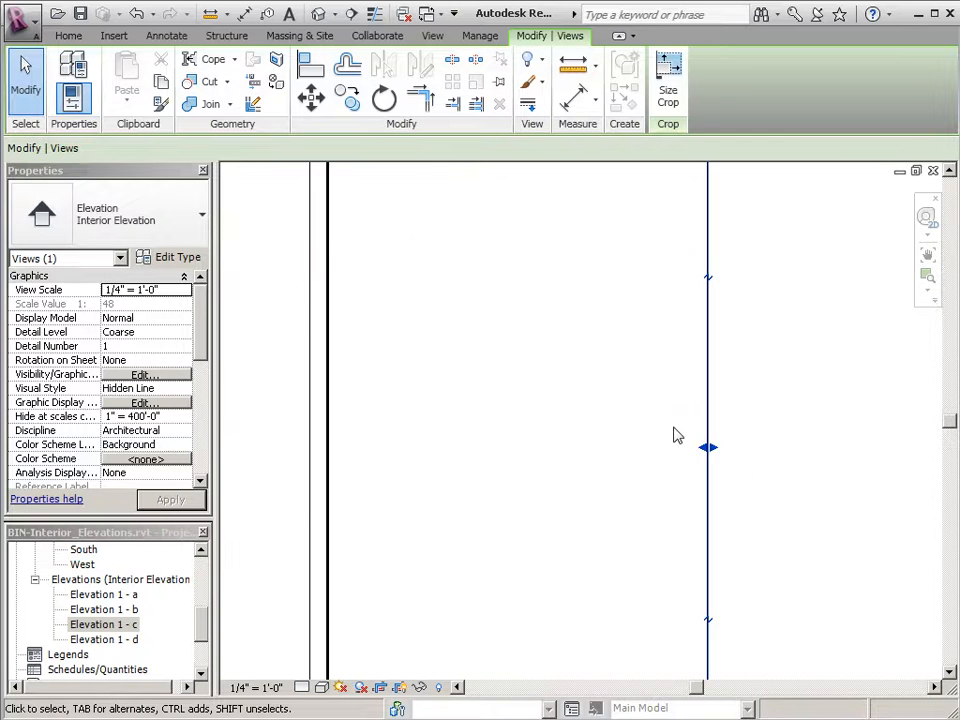
pyautogui.moveTo(708, 452); pyautogui.dragTo(729, 450)
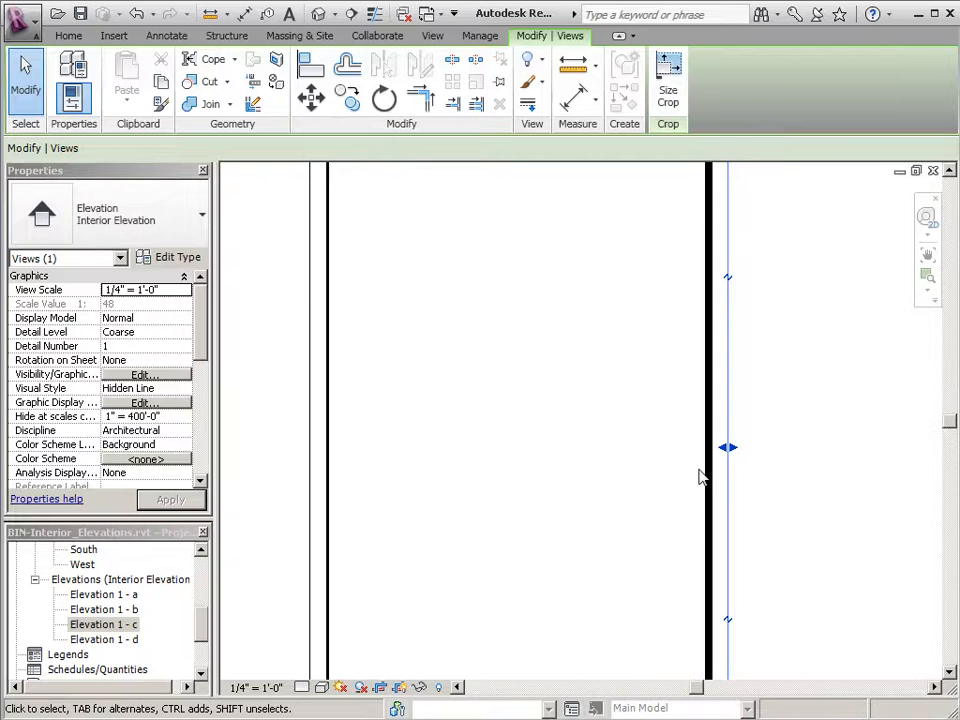
pyautogui.scroll(2, 690, 470)
pyautogui.moveTo(765, 428); pyautogui.dragTo(726, 434)
# Step: Lower the upper edge of Elevation 1 - a's crop region until it sits flush on top of the thick ceiling line
pyautogui.scroll(-4, 657, 496)
pyautogui.moveTo(604, 364); pyautogui.dragTo(883, 462, button='middle')
pyautogui.moveTo(754, 405); pyautogui.dragTo(784, 476, button='middle')
pyautogui.scroll(3, 591, 403)
pyautogui.moveTo(525, 375); pyautogui.dragTo(526, 388)
pyautogui.scroll(3, 522, 379)
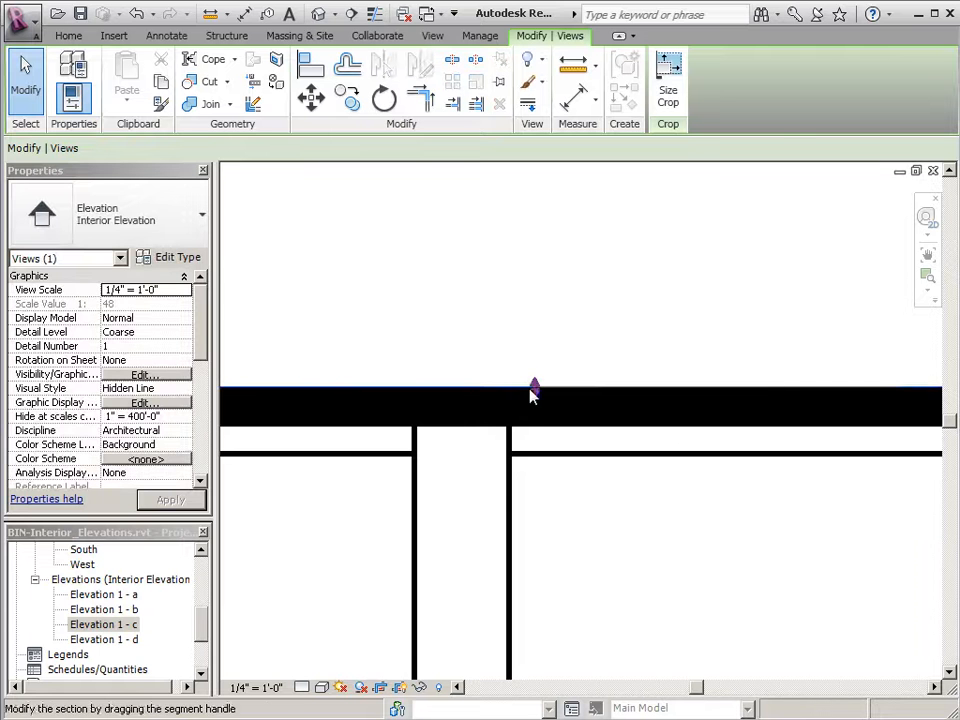
# Step: Fine-tune the left edge of Elevation 1 - a's crop region to sit just outside the side wall line
pyautogui.scroll(-4, 537, 445)
pyautogui.moveTo(819, 564); pyautogui.dragTo(630, 497, button='middle')
pyautogui.scroll(-2, 572, 493)
pyautogui.moveTo(515, 514); pyautogui.dragTo(850, 397, button='middle')
pyautogui.moveTo(457, 458); pyautogui.dragTo(605, 366, button='middle')
pyautogui.scroll(3, 572, 571)
pyautogui.moveTo(561, 535)
pyautogui.mouseDown()
pyautogui.moveTo(548, 530)
pyautogui.moveTo(562, 514)
pyautogui.mouseUp()
pyautogui.scroll(-4, 497, 525)
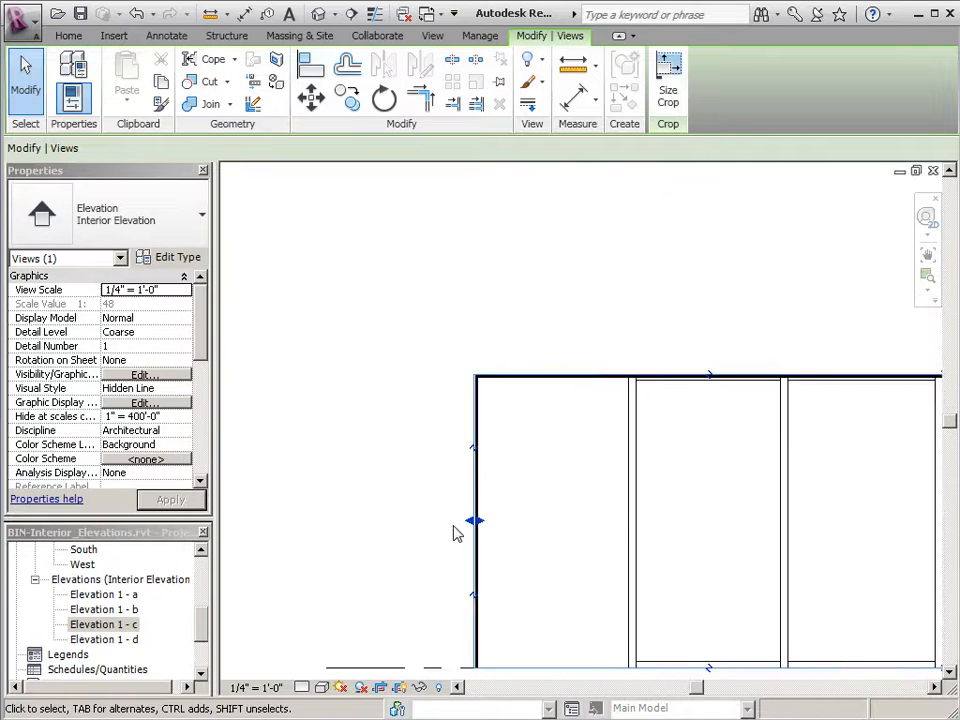
# Step: Adjust the lower edge of Elevation 1 - a's crop region to sit just under the full thickness of the floor line
pyautogui.moveTo(561, 568); pyautogui.dragTo(457, 387, button='middle')
pyautogui.scroll(3, 700, 505)
pyautogui.moveTo(809, 500); pyautogui.dragTo(540, 525, button='middle')
pyautogui.scroll(7, 586, 518)
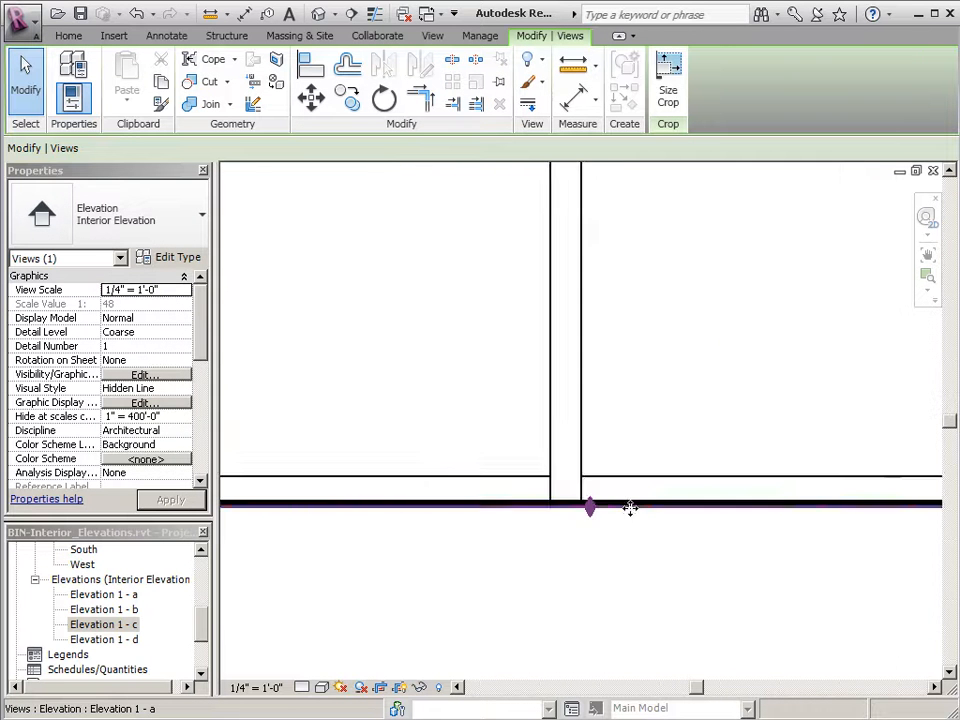
pyautogui.moveTo(609, 485); pyautogui.dragTo(607, 394)
pyautogui.scroll(4, 596, 558)
pyautogui.scroll(-5, 546, 394)
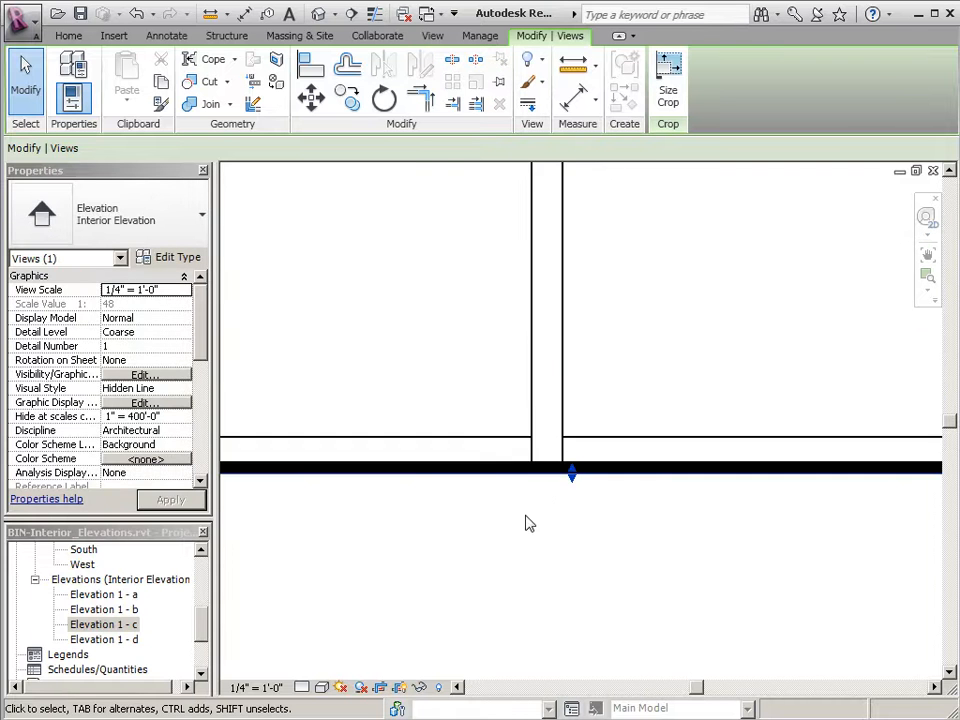
pyautogui.click(528, 528)
pyautogui.scroll(-3, 528, 528)
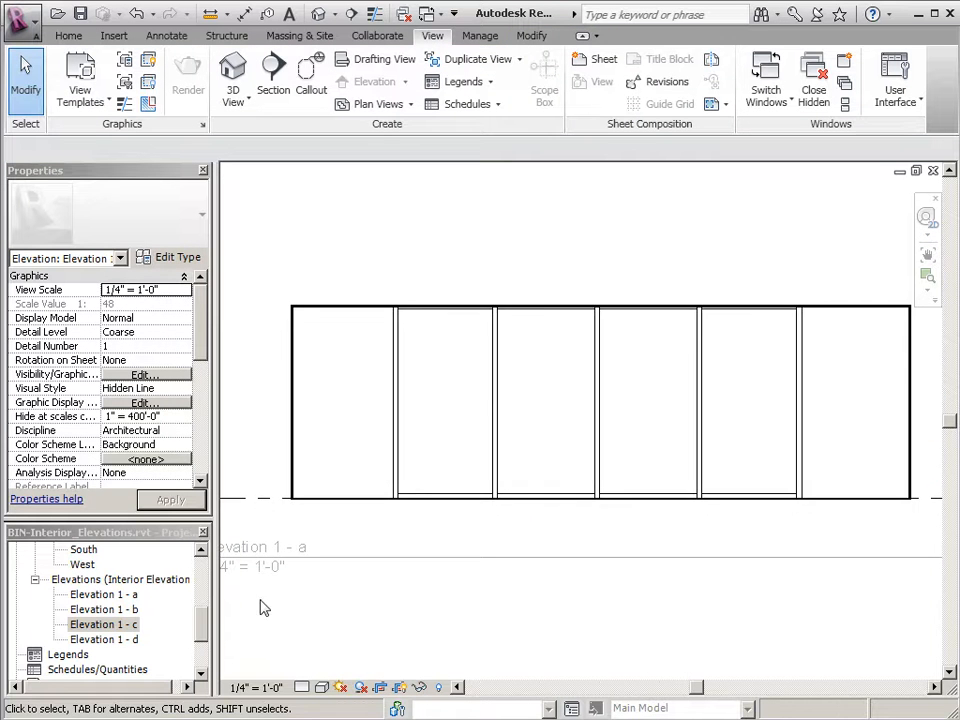
# Step: Deactivate the Elevation 1 - a view and dismiss the save reminder without saving
pyautogui.moveTo(262, 608); pyautogui.dragTo(305, 556, button='middle')
pyautogui.scroll(3, 365, 330)
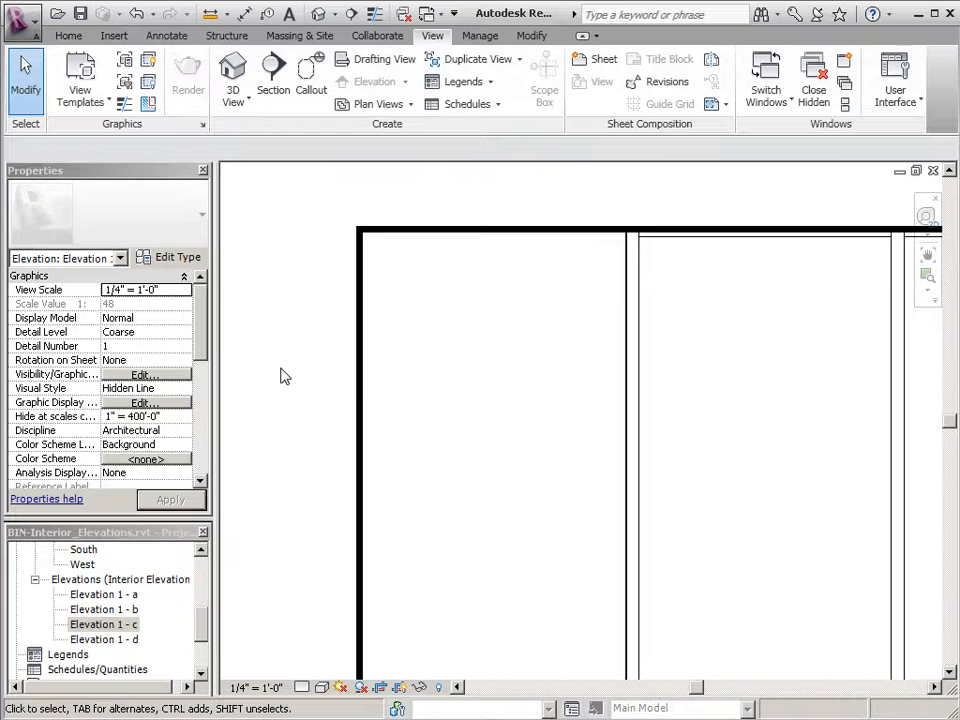
pyautogui.scroll(-3, 540, 478)
pyautogui.rightClick(372, 470)
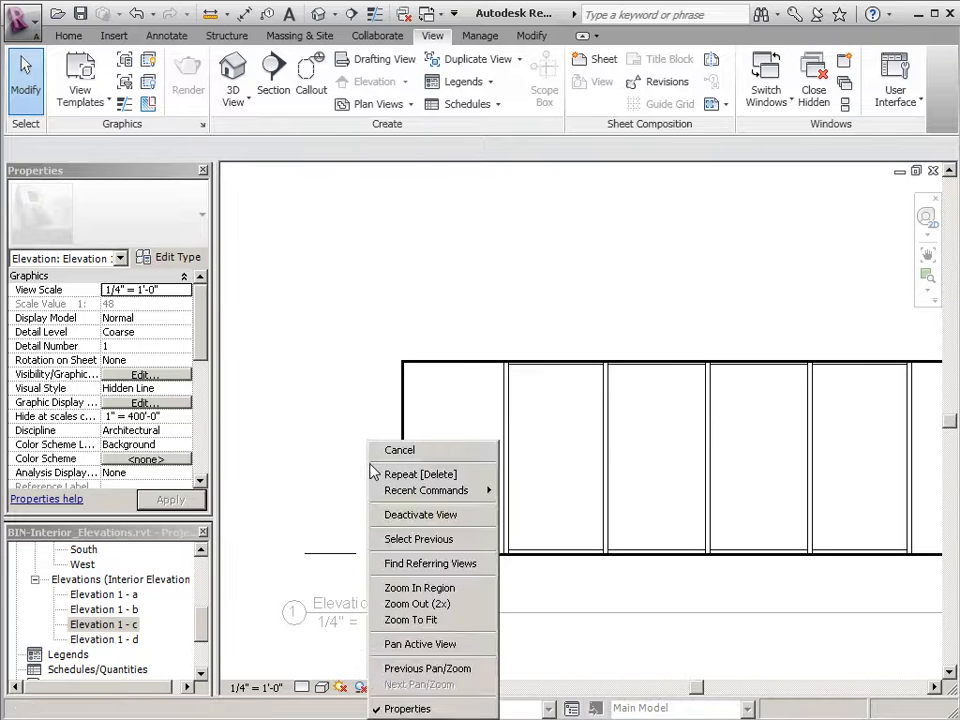
pyautogui.click(387, 518)
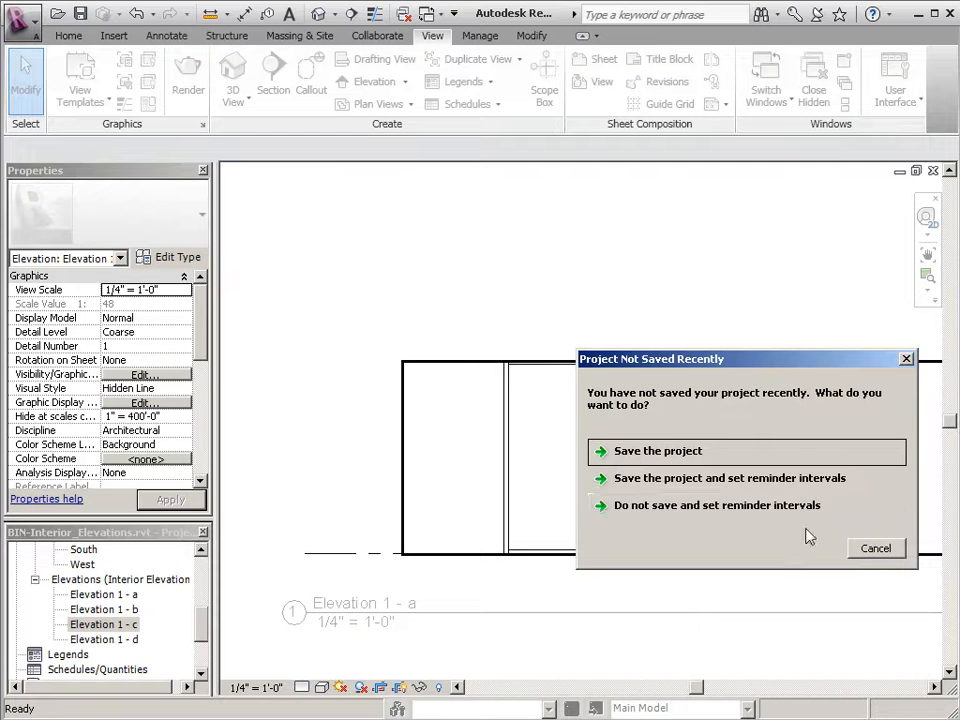
pyautogui.click(868, 556)
# Step: Activate the Elevation 1 - b view on the sheet for editing
pyautogui.moveTo(555, 502); pyautogui.dragTo(471, 424, button='middle')
pyautogui.scroll(-2, 465, 425)
pyautogui.moveTo(665, 528); pyautogui.dragTo(287, 571, button='middle')
pyautogui.moveTo(638, 467); pyautogui.dragTo(609, 422, button='middle')
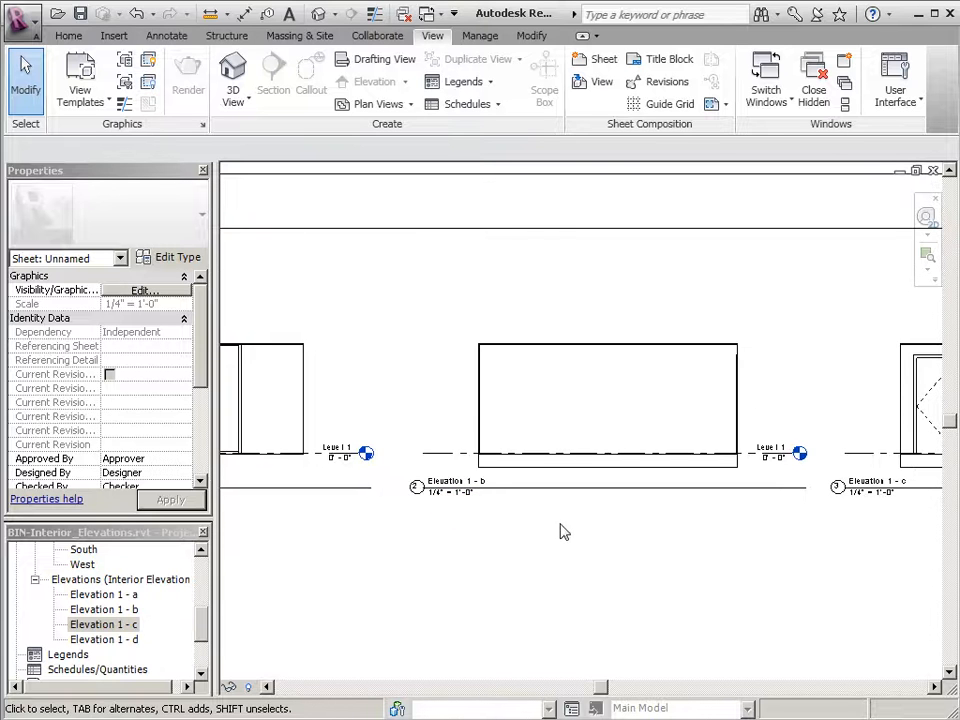
pyautogui.scroll(4, 620, 445)
pyautogui.rightClick(578, 399)
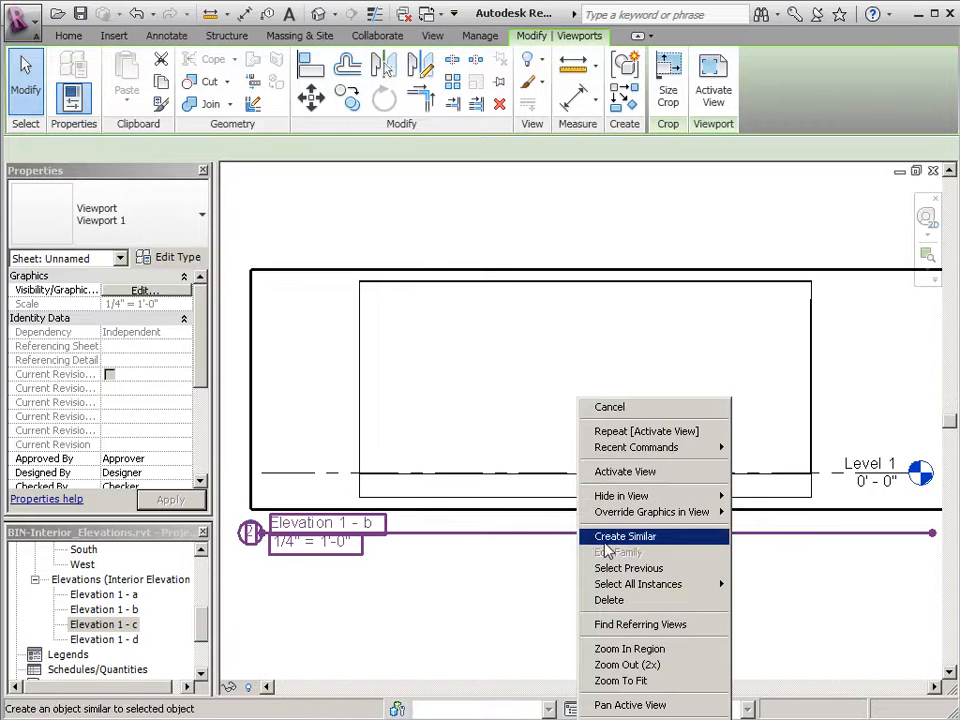
pyautogui.click(625, 471)
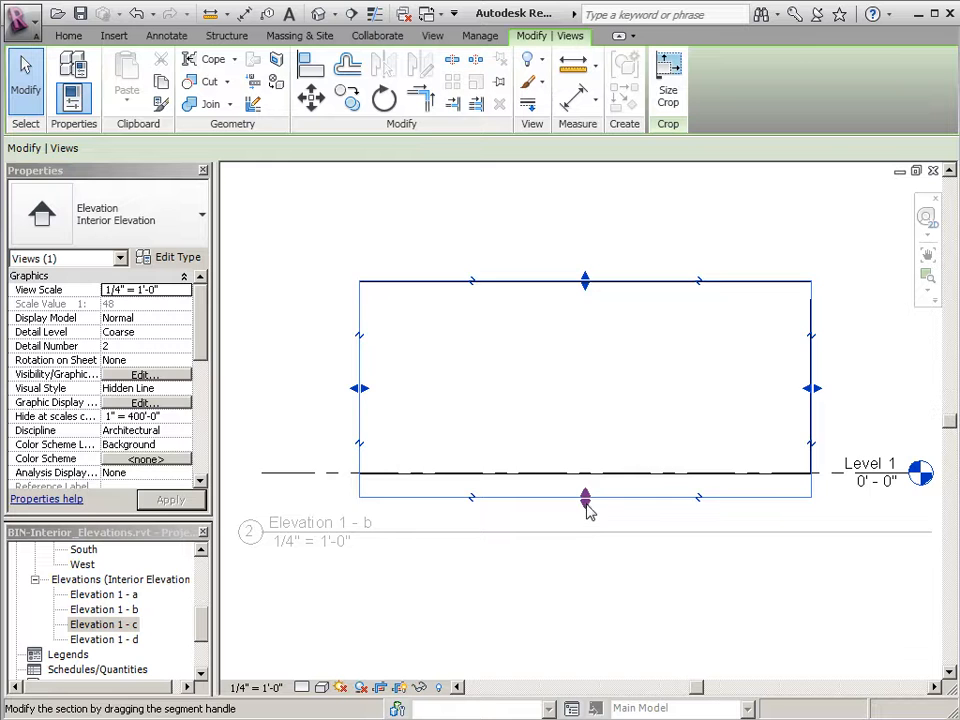
# Step: Raise the lower edge of Elevation 1 - b's crop region to just below the Level 1 floor line
pyautogui.scroll(5, 588, 511)
pyautogui.moveTo(585, 486); pyautogui.dragTo(587, 338)
pyautogui.scroll(-5, 611, 460)
# Step: Extend the right edge of Elevation 1 - b's crop region beyond the side wall and fit it to the outside of the wall line
pyautogui.moveTo(655, 356); pyautogui.dragTo(292, 553, button='middle')
pyautogui.moveTo(688, 441); pyautogui.dragTo(718, 441)
pyautogui.scroll(2, 719, 442)
pyautogui.moveTo(709, 406); pyautogui.dragTo(614, 398)
pyautogui.scroll(3, 684, 413)
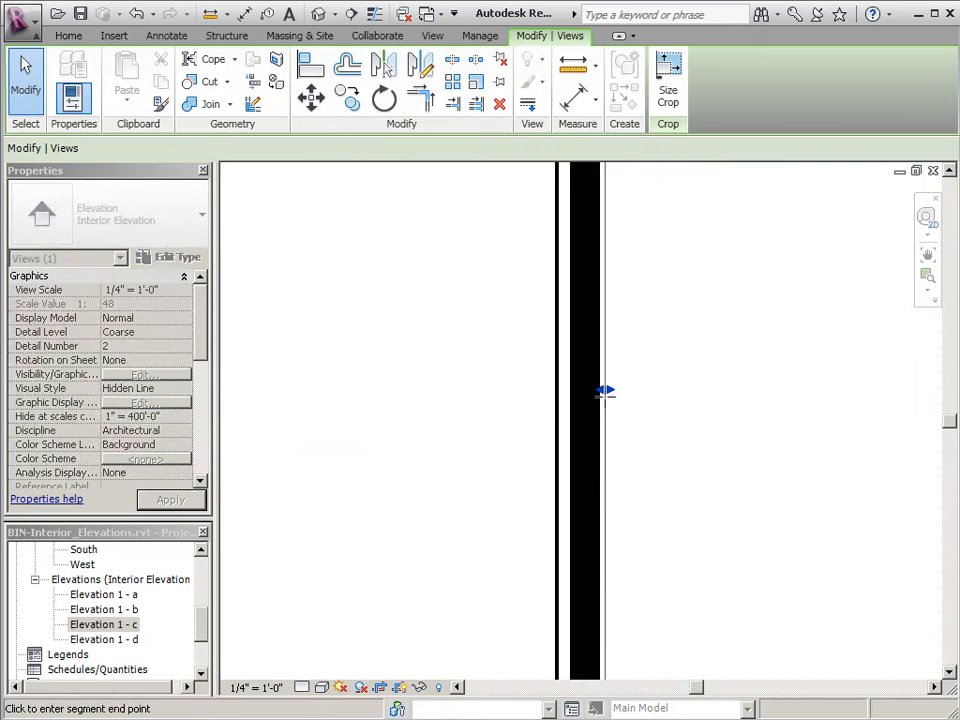
pyautogui.moveTo(600, 394); pyautogui.dragTo(601, 395)
pyautogui.scroll(-6, 663, 467)
# Step: Raise the upper edge of Elevation 1 - b's crop region to reveal the ceiling's upper and lower lines
pyautogui.moveTo(552, 421); pyautogui.dragTo(703, 445, button='middle')
pyautogui.moveTo(467, 335); pyautogui.dragTo(477, 302)
pyautogui.scroll(2, 458, 350)
pyautogui.scroll(2, 477, 302)
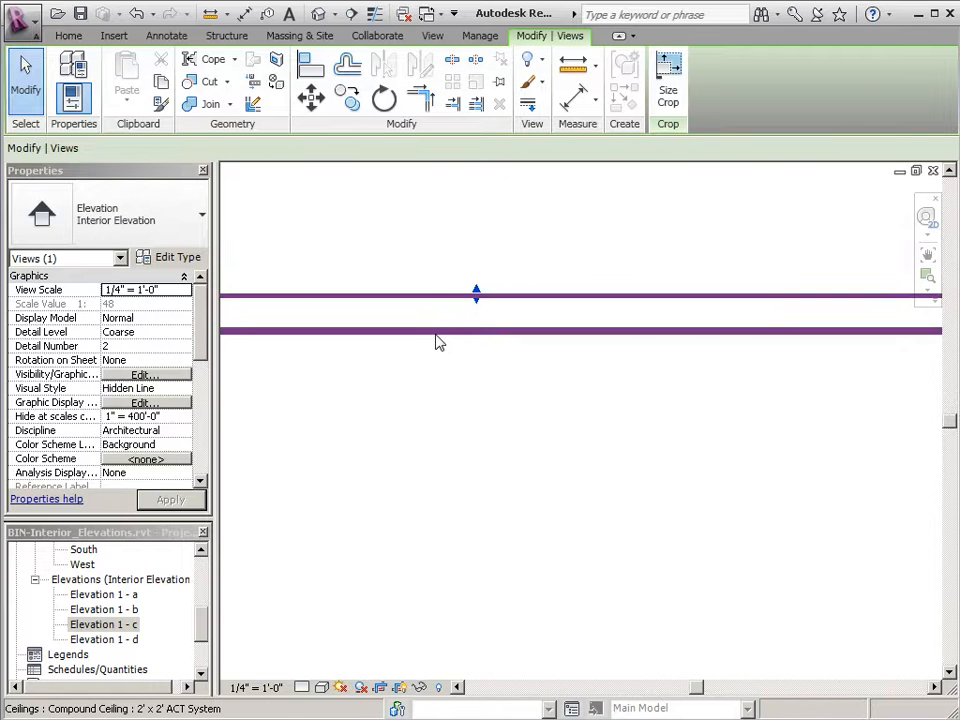
pyautogui.click(435, 332)
pyautogui.click(424, 394)
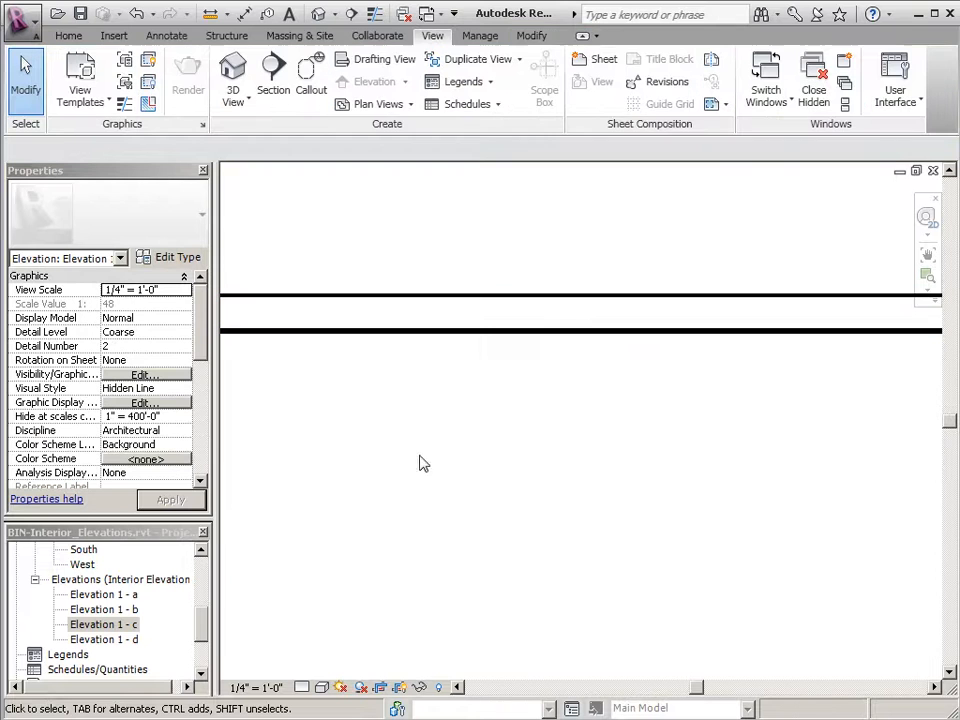
# Step: Lower the upper edge of Elevation 1 - b's crop region to just above the ceiling's lower line
pyautogui.click(404, 296)
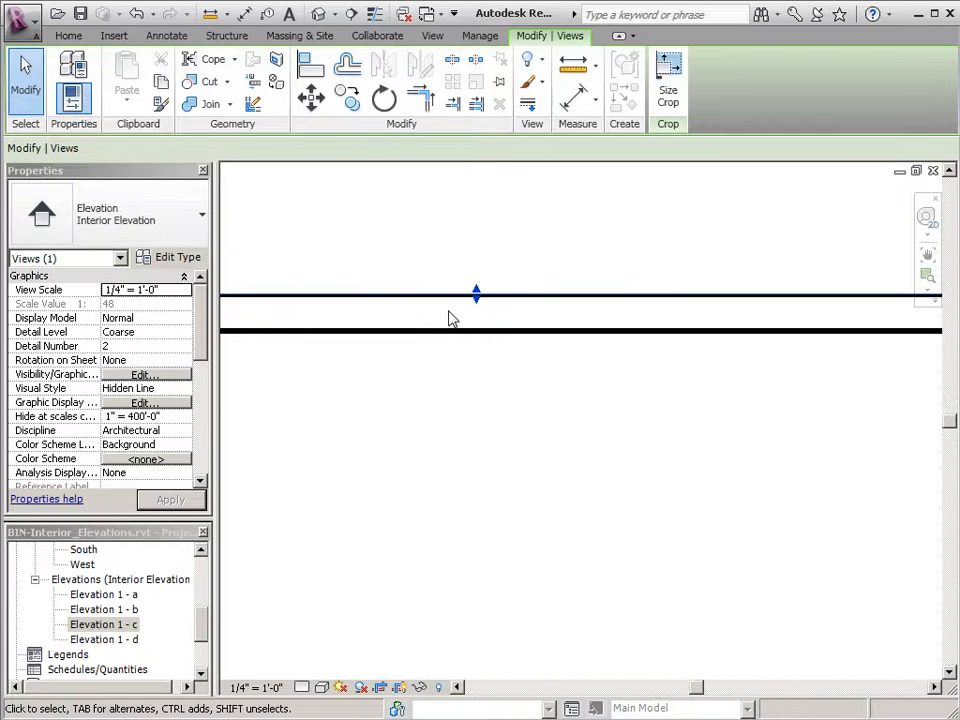
pyautogui.click(477, 300)
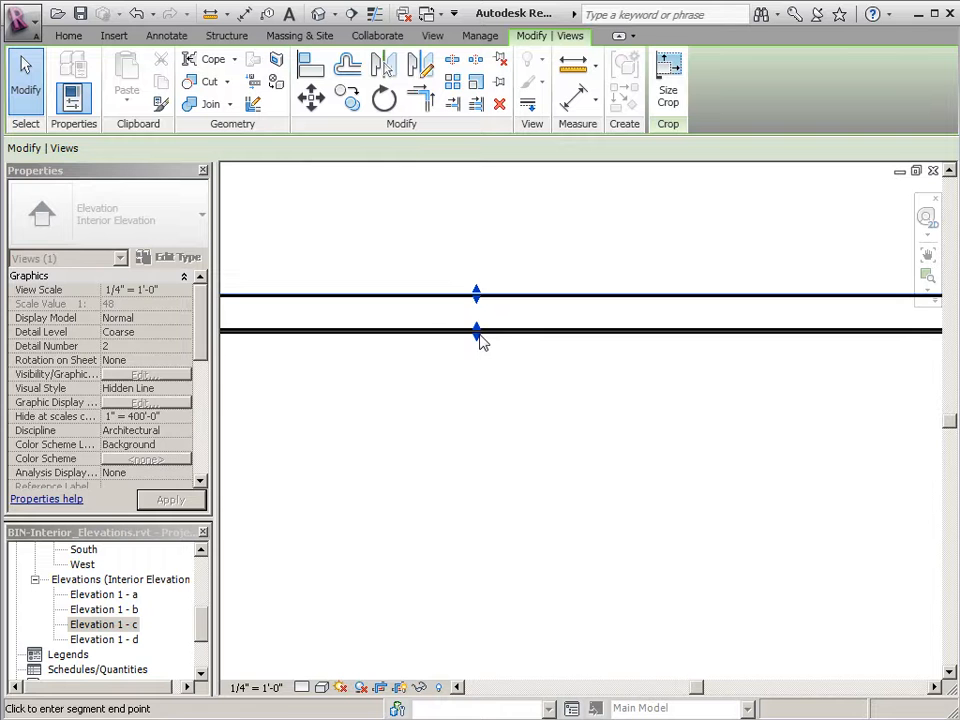
pyautogui.click(479, 337)
pyautogui.click(477, 337)
pyautogui.click(480, 243)
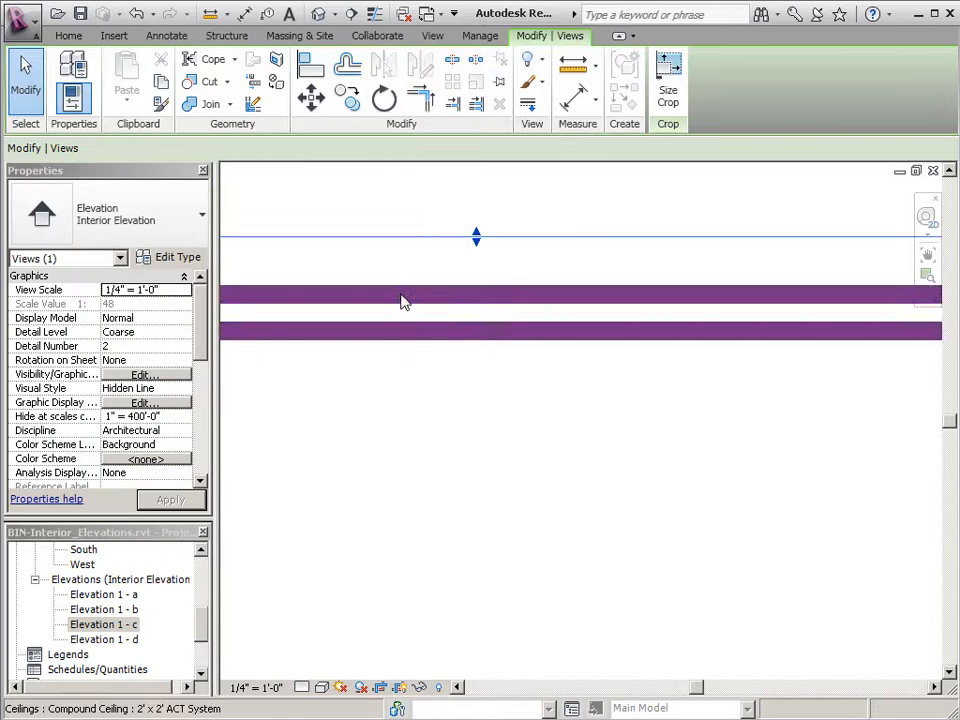
pyautogui.click(477, 241)
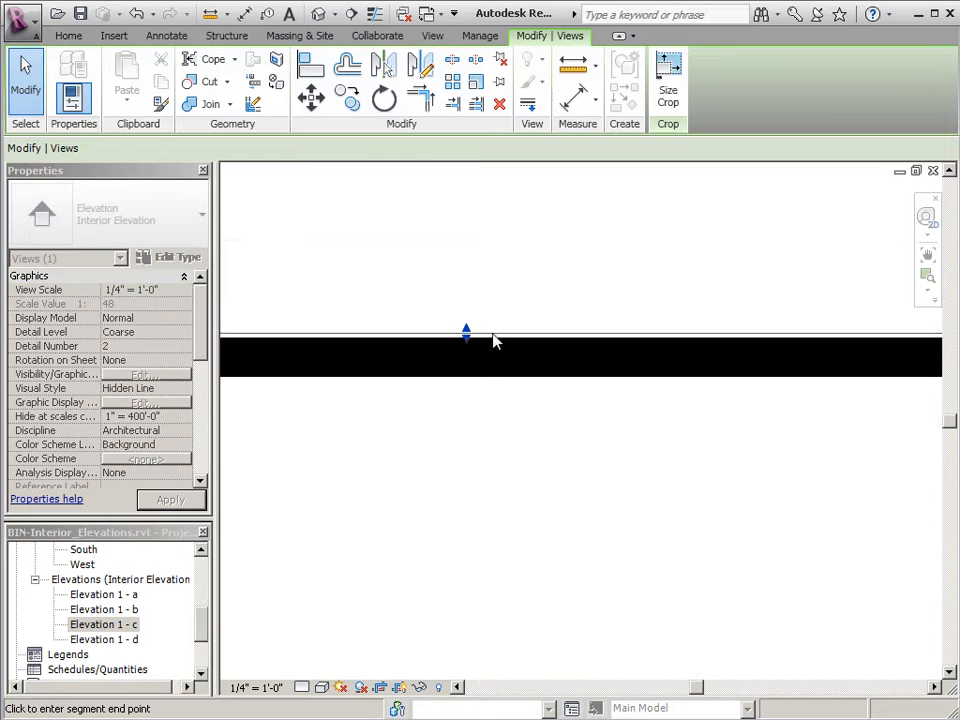
pyautogui.click(495, 336)
pyautogui.scroll(-8, 485, 450)
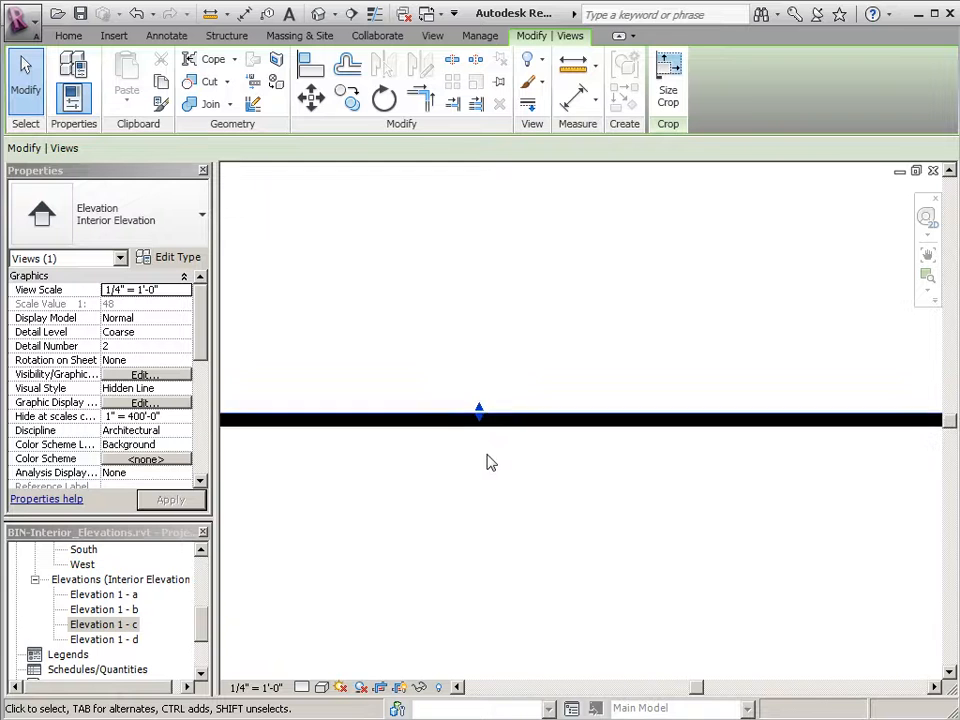
# Step: Extend the left edge of Elevation 1 - b's crop region outward beyond the whole curtain wall section
pyautogui.moveTo(408, 537); pyautogui.dragTo(613, 391, button='middle')
pyautogui.scroll(-2, 613, 391)
pyautogui.click(368, 418)
pyautogui.scroll(3, 407, 452)
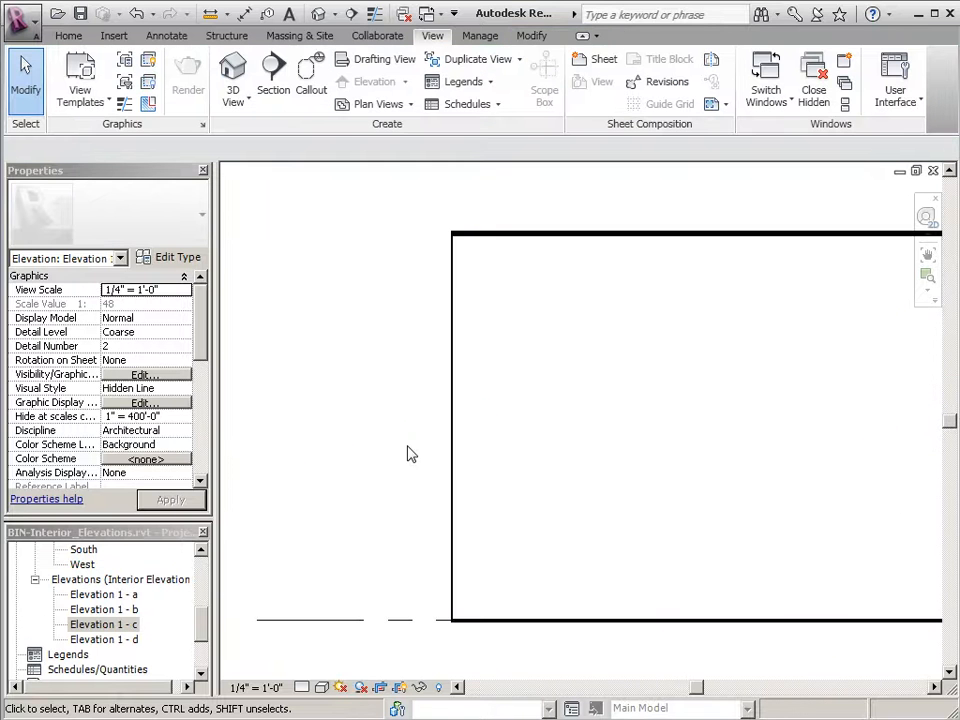
pyautogui.click(451, 455)
pyautogui.moveTo(447, 430); pyautogui.dragTo(420, 430)
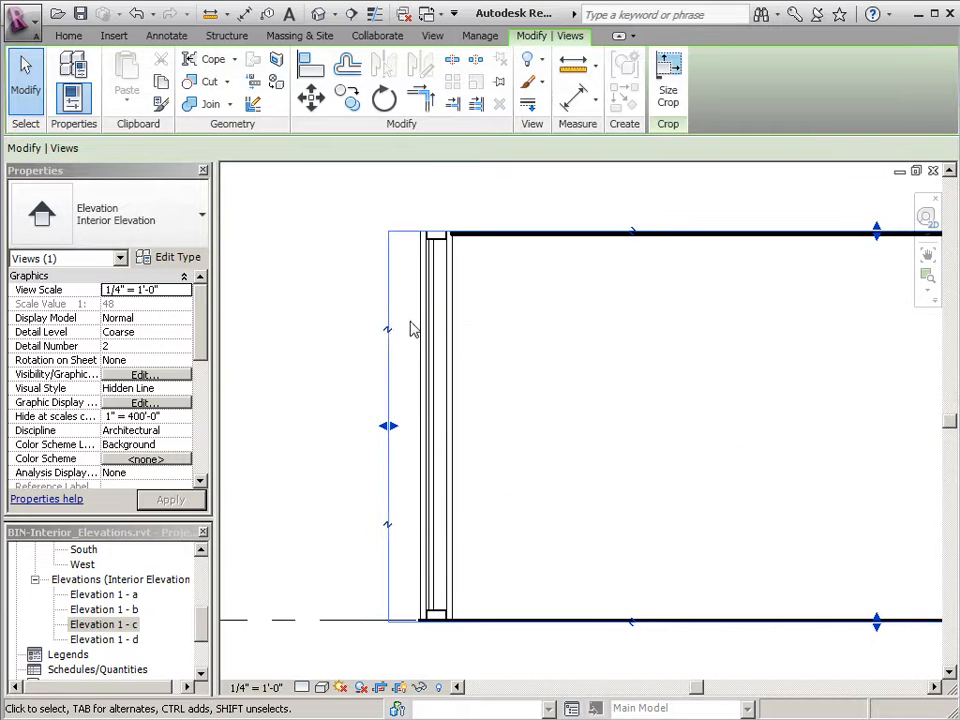
pyautogui.scroll(3, 418, 262)
pyautogui.moveTo(441, 289); pyautogui.dragTo(441, 420, button='middle')
pyautogui.scroll(3, 478, 276)
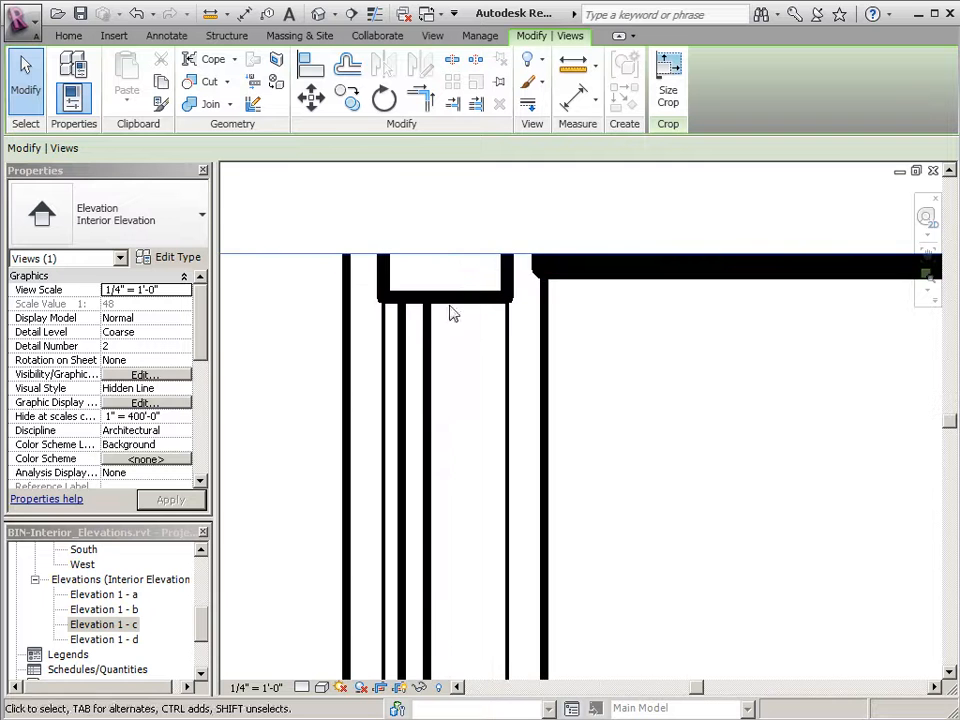
pyautogui.scroll(-3, 394, 406)
pyautogui.moveTo(374, 484); pyautogui.dragTo(446, 247, button='middle')
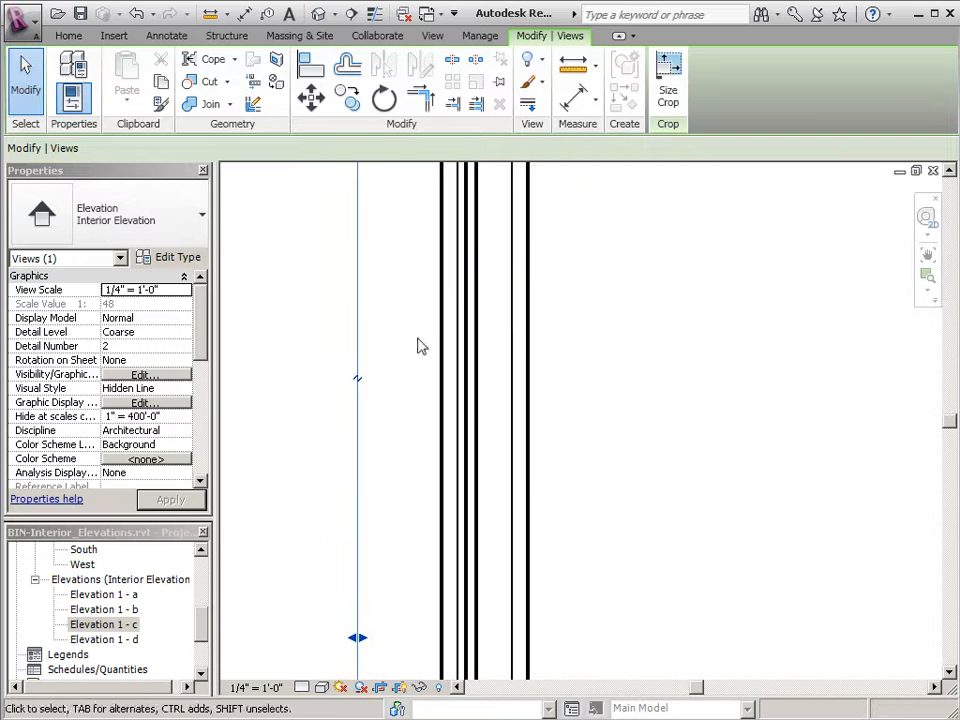
# Step: Move the left edge of Elevation 1 - b's crop region inward to the inner glass line of the curtain wall
pyautogui.click(357, 641)
pyautogui.scroll(3, 410, 620)
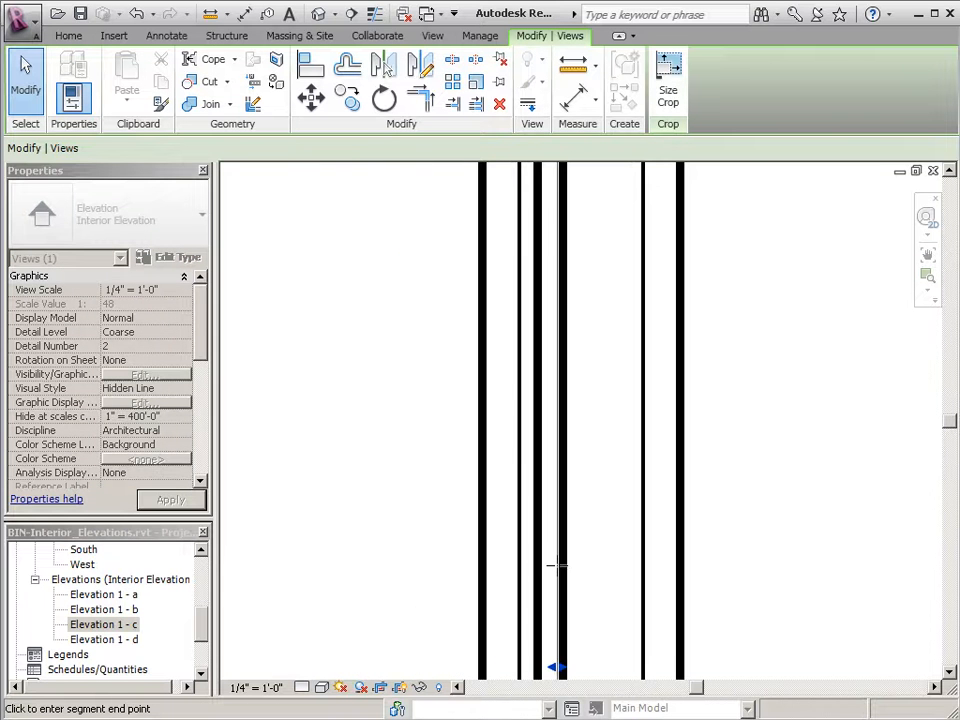
pyautogui.moveTo(558, 566); pyautogui.dragTo(555, 562)
pyautogui.scroll(-2, 470, 517)
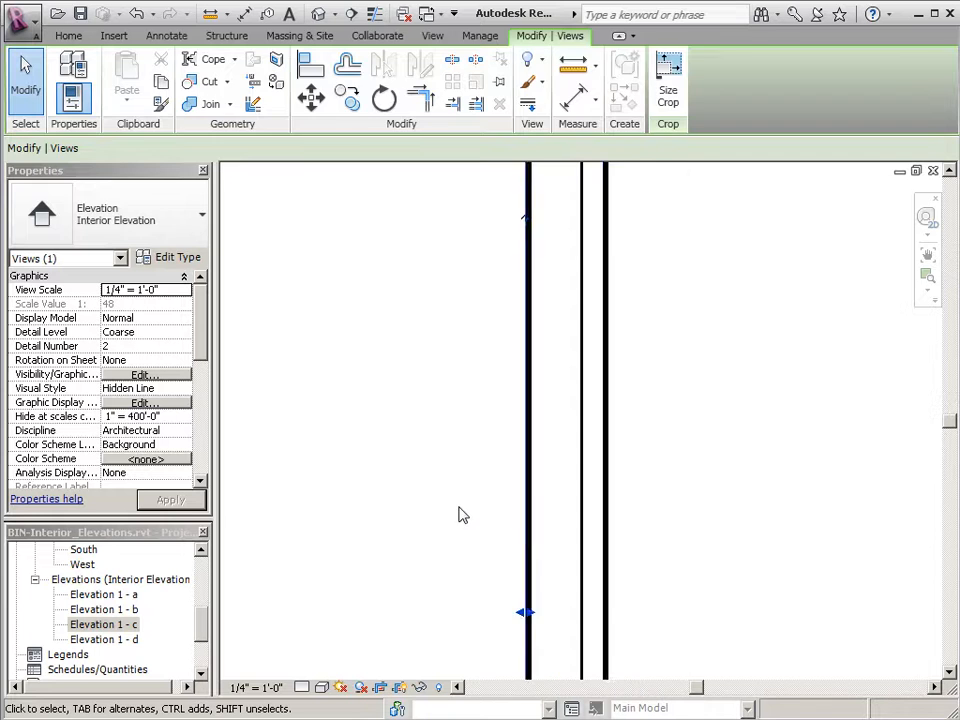
pyautogui.click(459, 509)
# Step: Examine the ceiling end, mullions and floor line at the curtain wall corners of Elevation 1 - b
pyautogui.scroll(-2, 451, 515)
pyautogui.scroll(-2, 392, 500)
pyautogui.scroll(3, 410, 285)
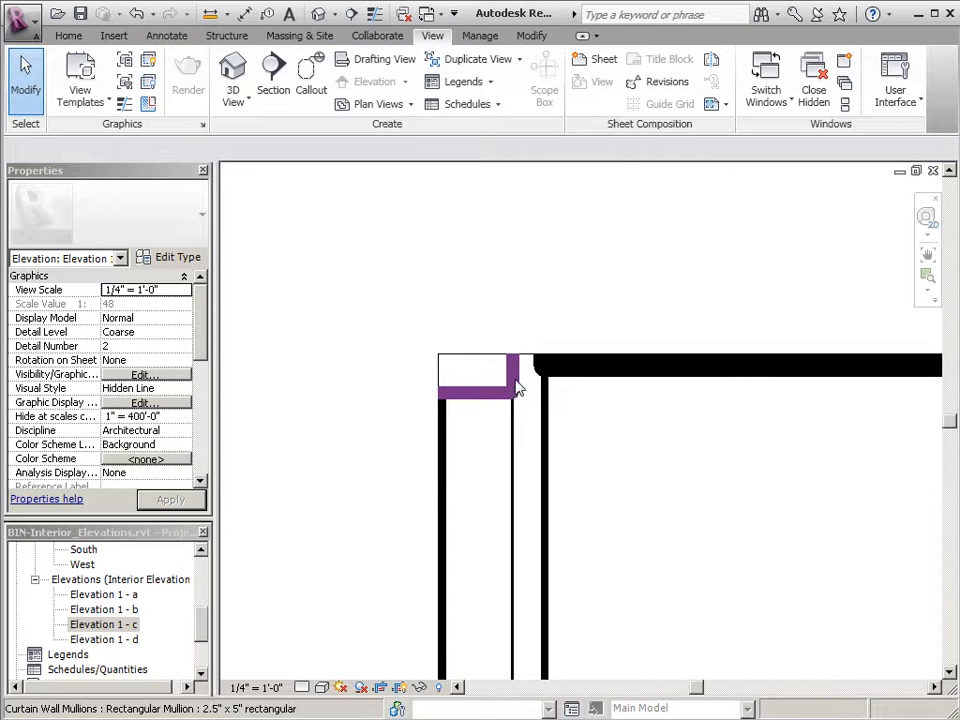
pyautogui.click(606, 371)
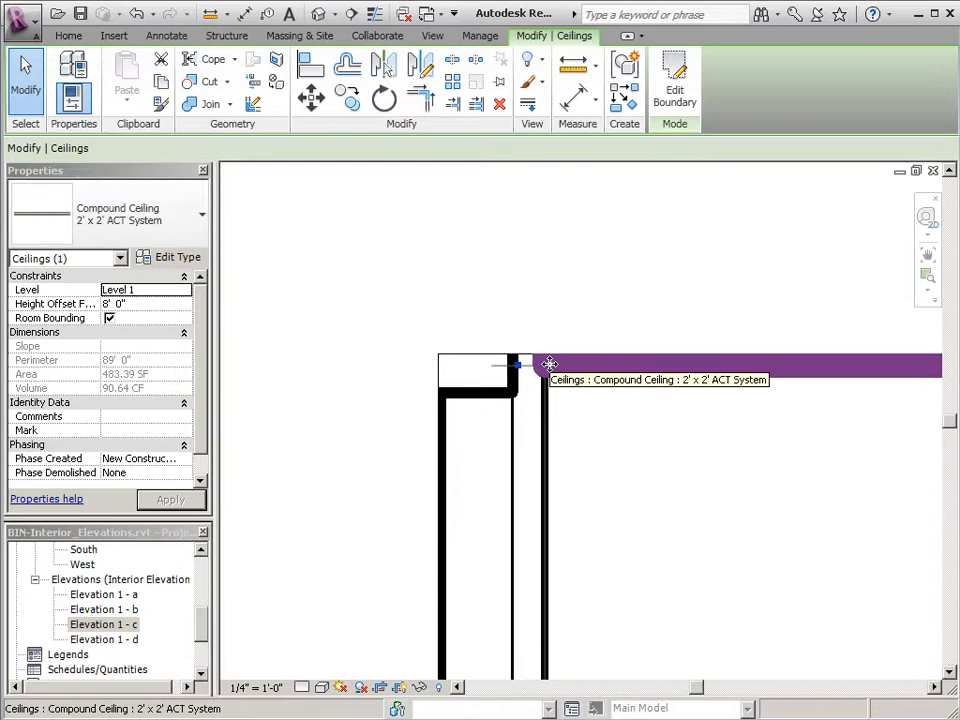
pyautogui.click(590, 455)
pyautogui.scroll(-3, 590, 455)
pyautogui.moveTo(604, 456); pyautogui.dragTo(599, 233, button='middle')
pyautogui.scroll(-2, 500, 410)
pyautogui.moveTo(495, 424); pyautogui.dragTo(337, 360, button='middle')
pyautogui.scroll(4, 392, 630)
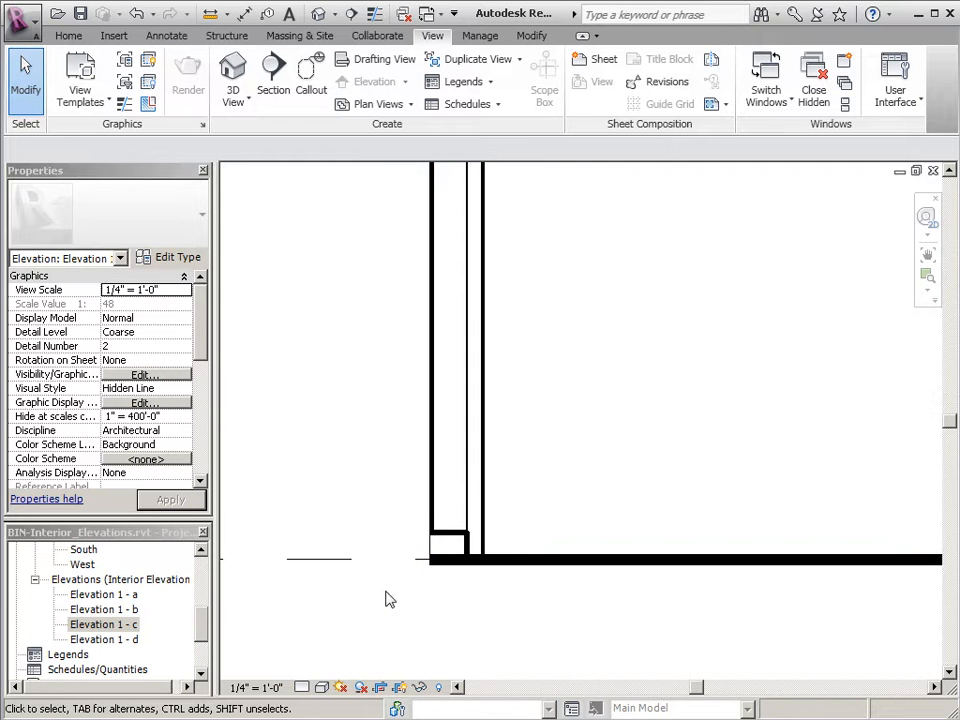
pyautogui.scroll(-1, 388, 598)
pyautogui.scroll(-5, 321, 589)
# Step: Deactivate the Elevation 1 - b view to return to the sheet
pyautogui.moveTo(559, 500); pyautogui.dragTo(465, 489, button='middle')
pyautogui.moveTo(609, 451); pyautogui.dragTo(641, 467, button='middle')
pyautogui.scroll(3, 825, 590)
pyautogui.scroll(-2, 825, 590)
pyautogui.rightClick(533, 422)
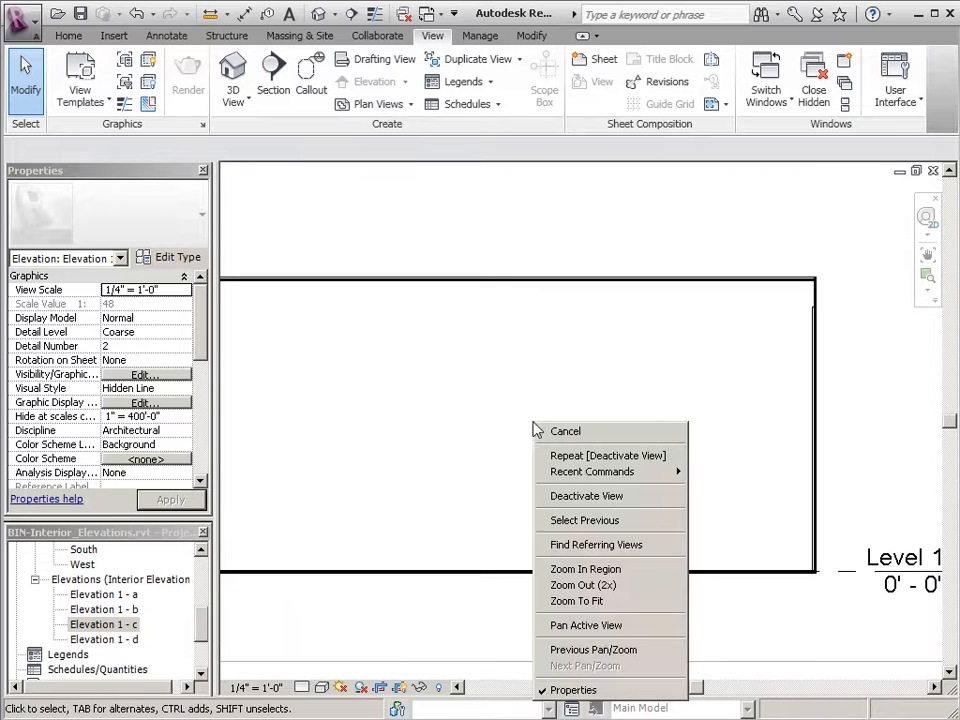
pyautogui.click(563, 508)
# Step: Examine the outlines of Elevation 1 - a and Elevation 1 - b on the sheet
pyautogui.moveTo(561, 504); pyautogui.dragTo(335, 476, button='middle')
pyautogui.moveTo(436, 490); pyautogui.dragTo(553, 499, button='middle')
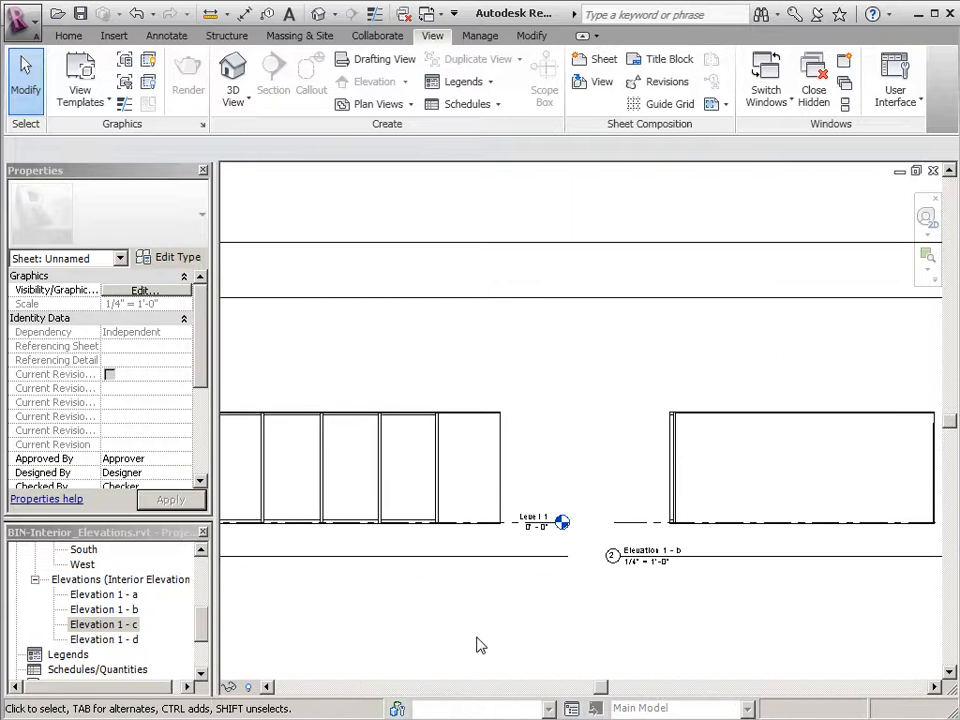
pyautogui.moveTo(370, 600); pyautogui.dragTo(535, 616, button='middle')
pyautogui.scroll(5, 426, 529)
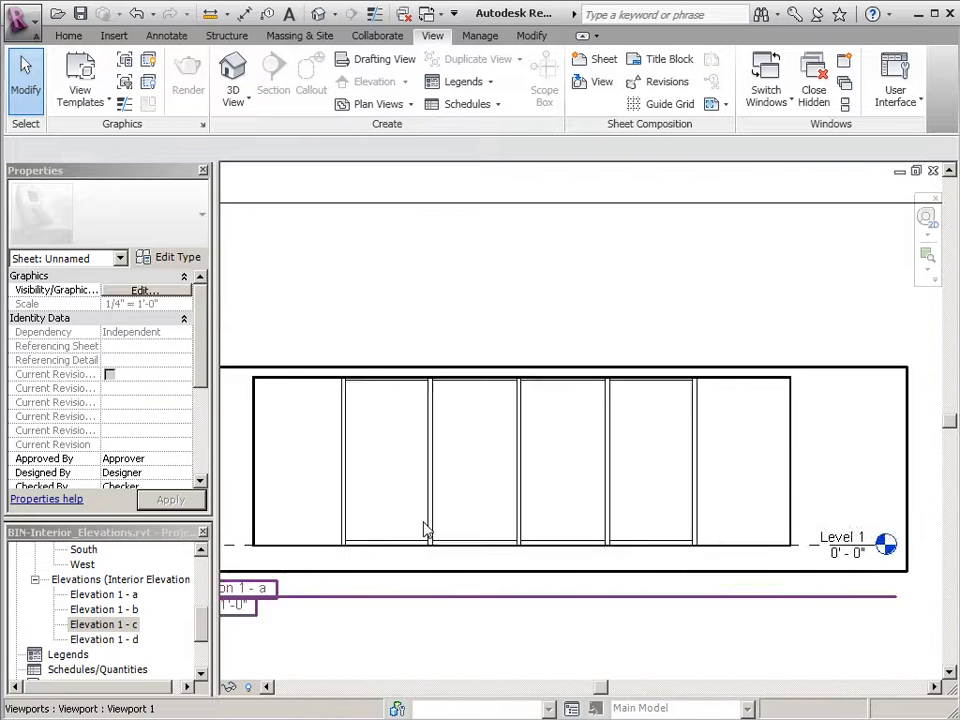
pyautogui.scroll(2, 268, 627)
pyautogui.scroll(-5, 268, 671)
pyautogui.moveTo(461, 556); pyautogui.dragTo(469, 544, button='middle')
pyautogui.scroll(2, 444, 549)
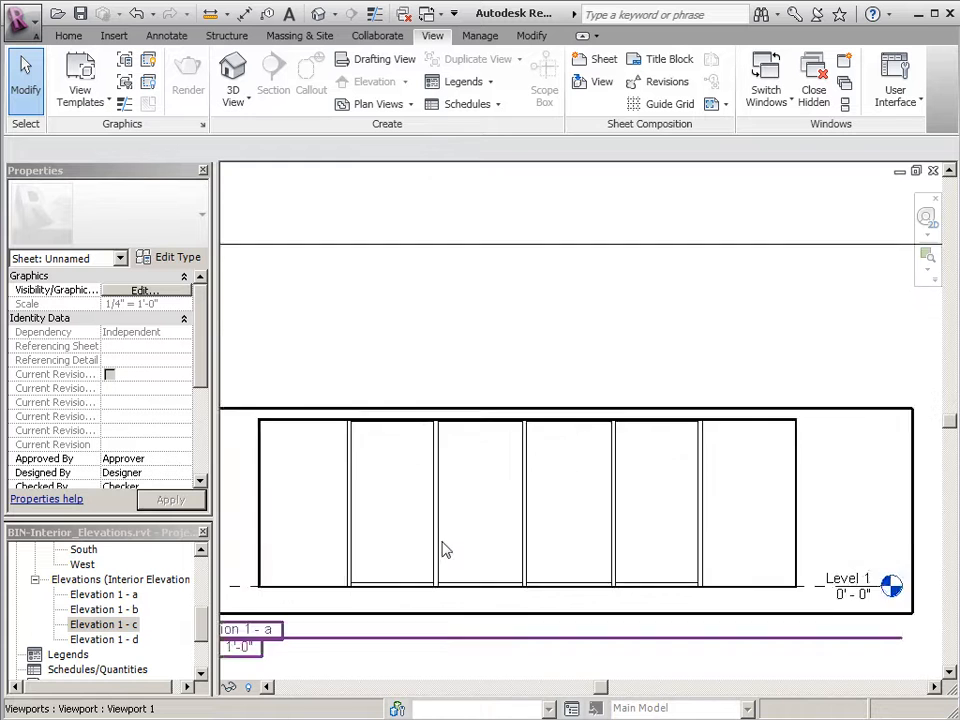